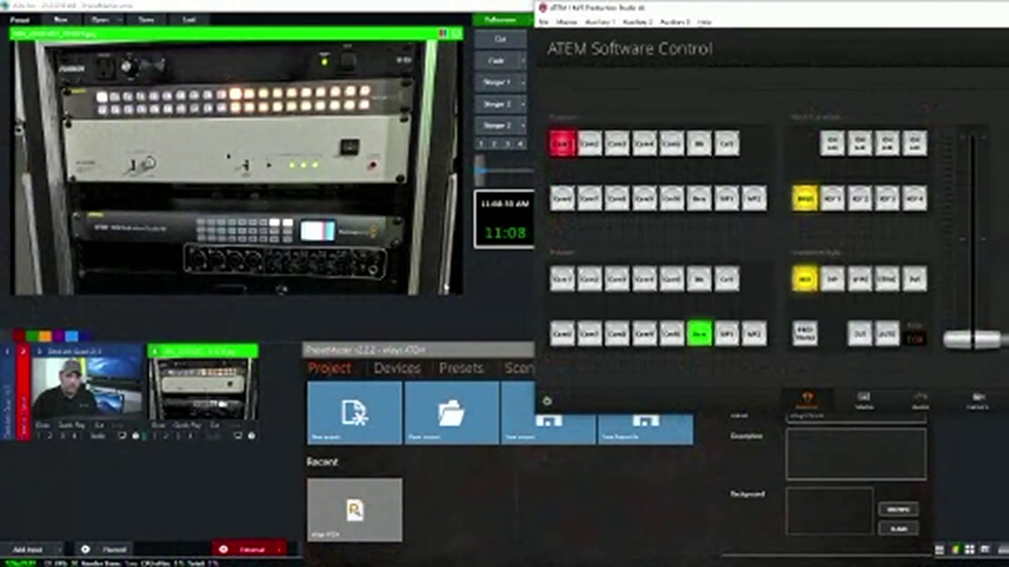
Step: Preview the DeckLink Quad camera input in vMix and arrange the ATEM Software Control and PresetMaster windows over it
left_click(103, 381)
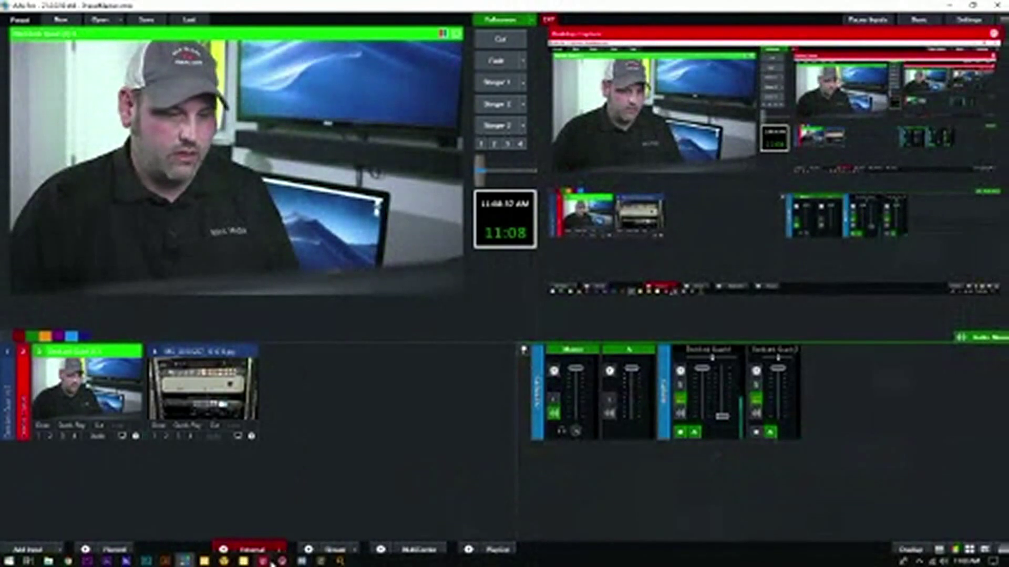
left_click(282, 561)
left_click(340, 561)
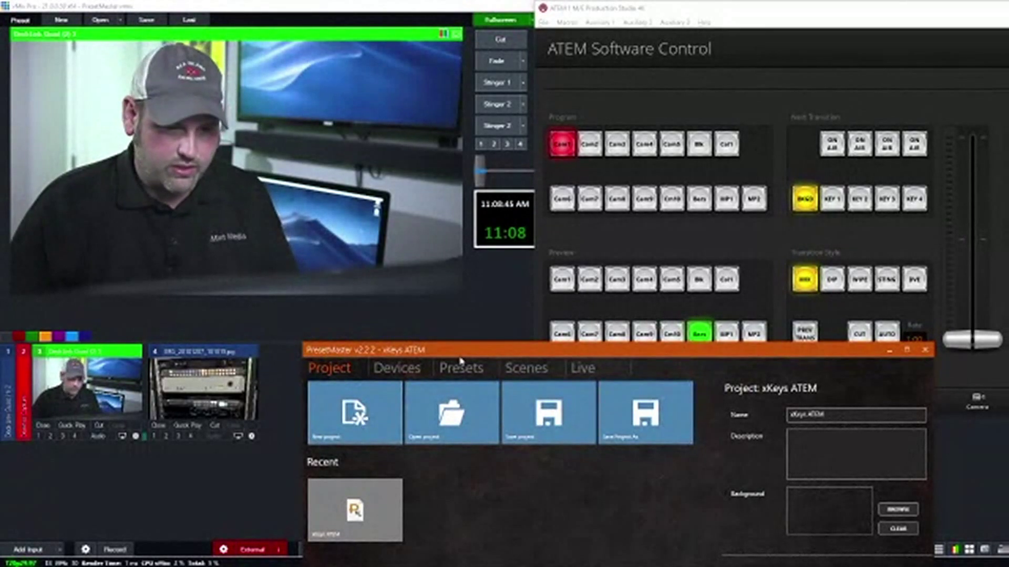
left_click_drag(676, 9, 669, 18)
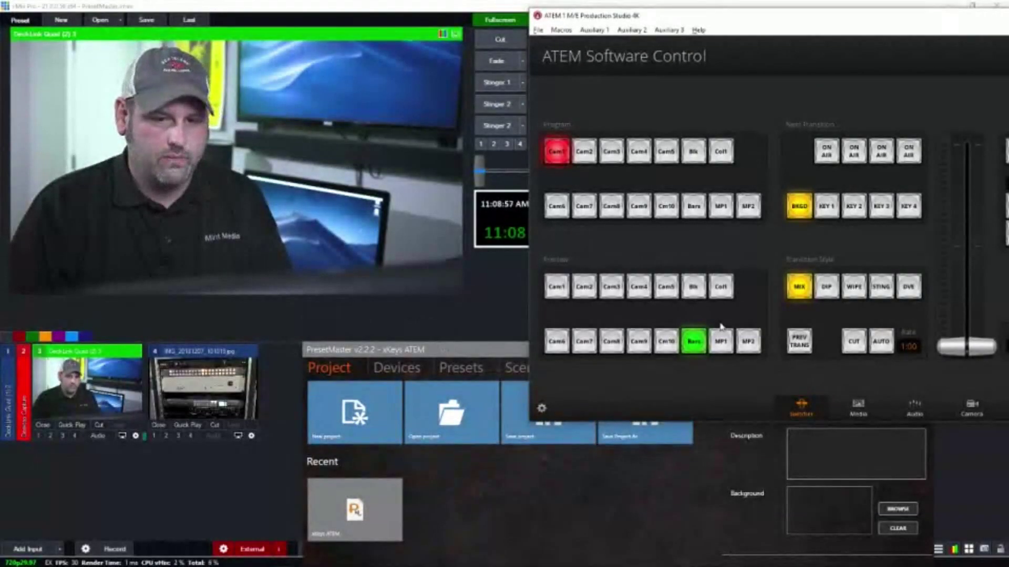
Step: Cut back and forth between Cam1 and Bars on the ATEM switcher to test its transitions
left_click(859, 351)
left_click(860, 351)
left_click(860, 350)
left_click(860, 351)
Step: Switch to PresetMaster, show the project's devices and move the window higher on the screen
left_click(499, 351)
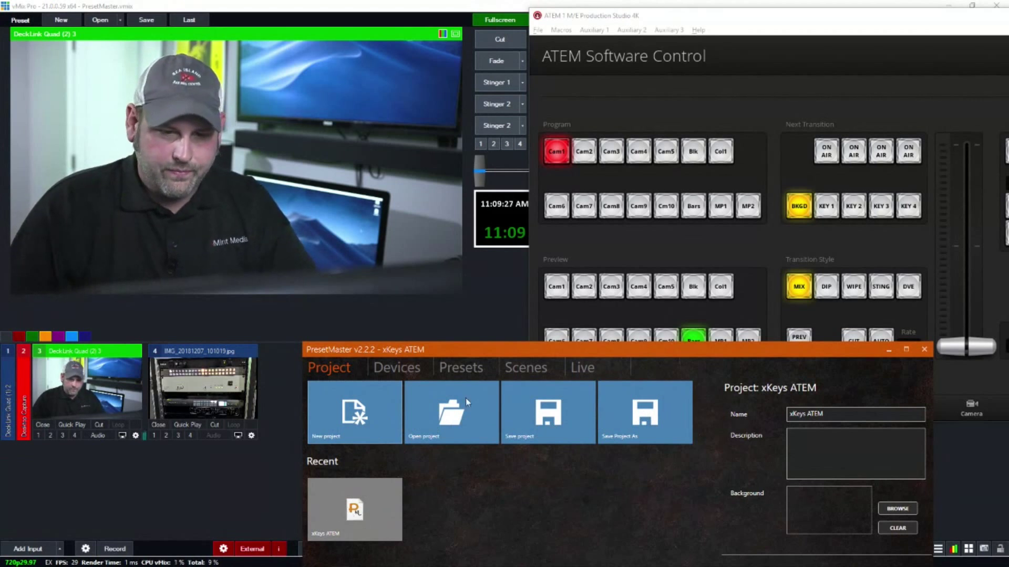
left_click(401, 365)
left_click_drag(492, 350, 490, 161)
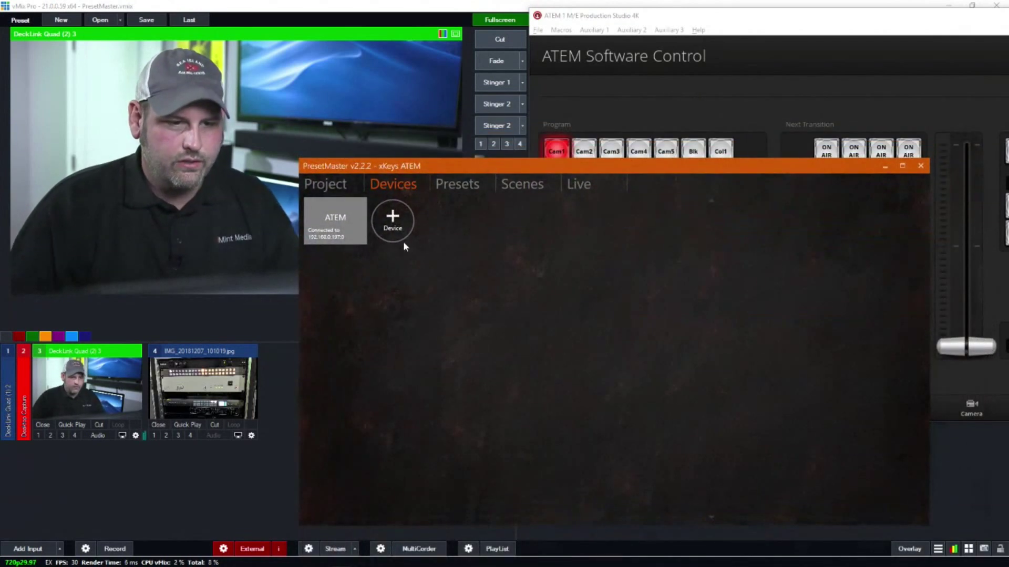
Step: Add a trial device to view the supported device types and remove it again
left_click(398, 227)
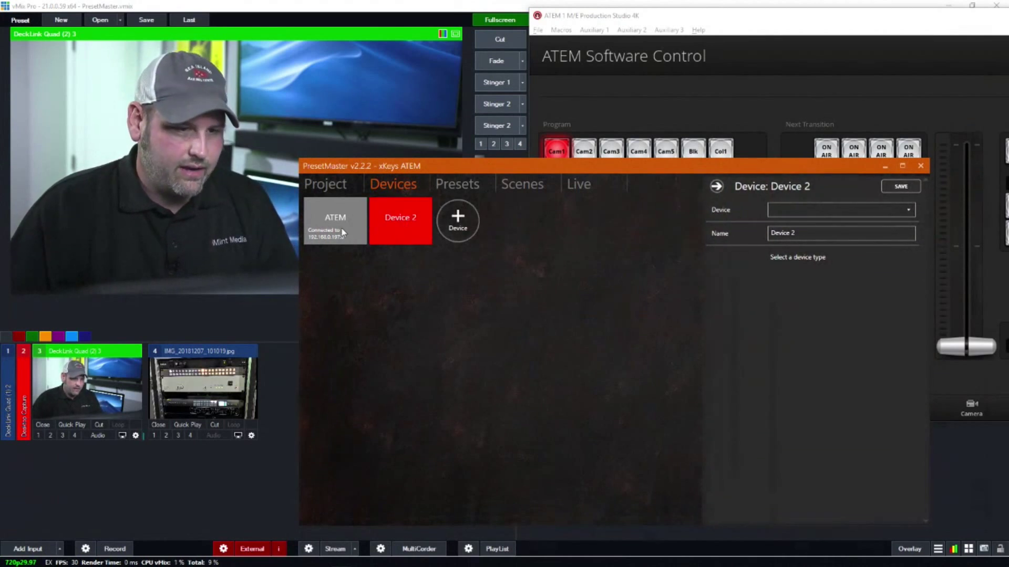
left_click(798, 213)
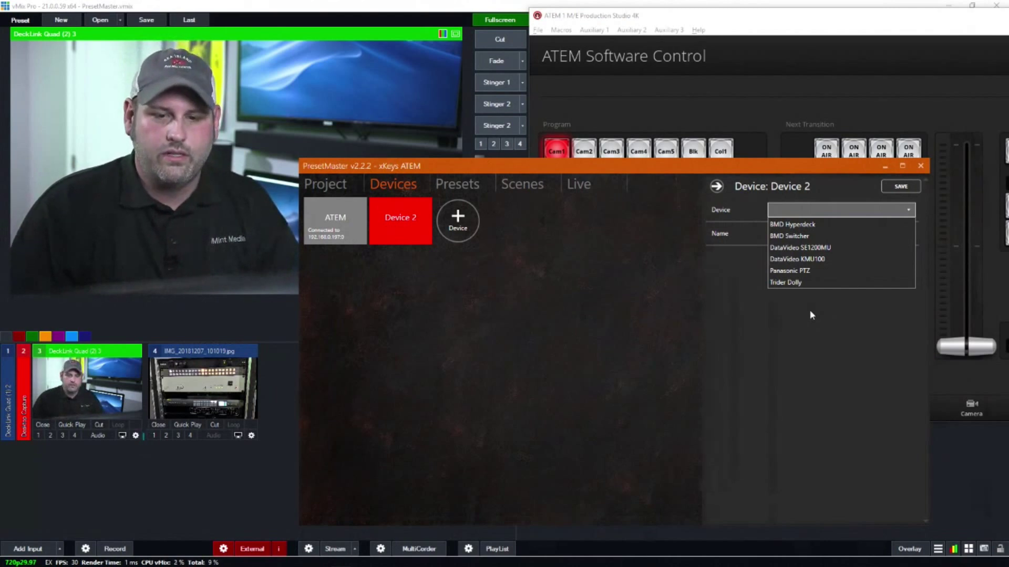
left_click(836, 349)
right_click(398, 220)
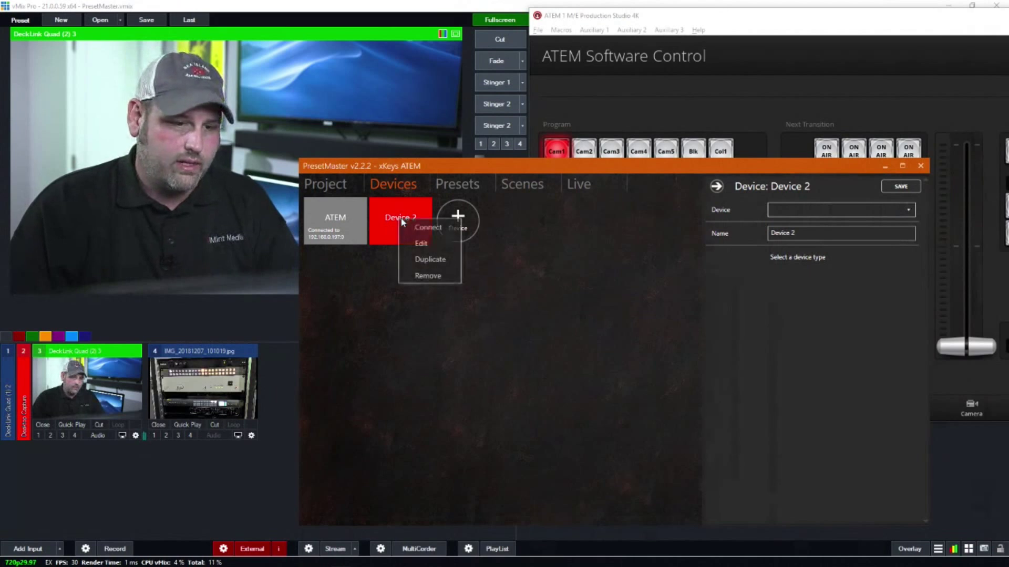
left_click(428, 276)
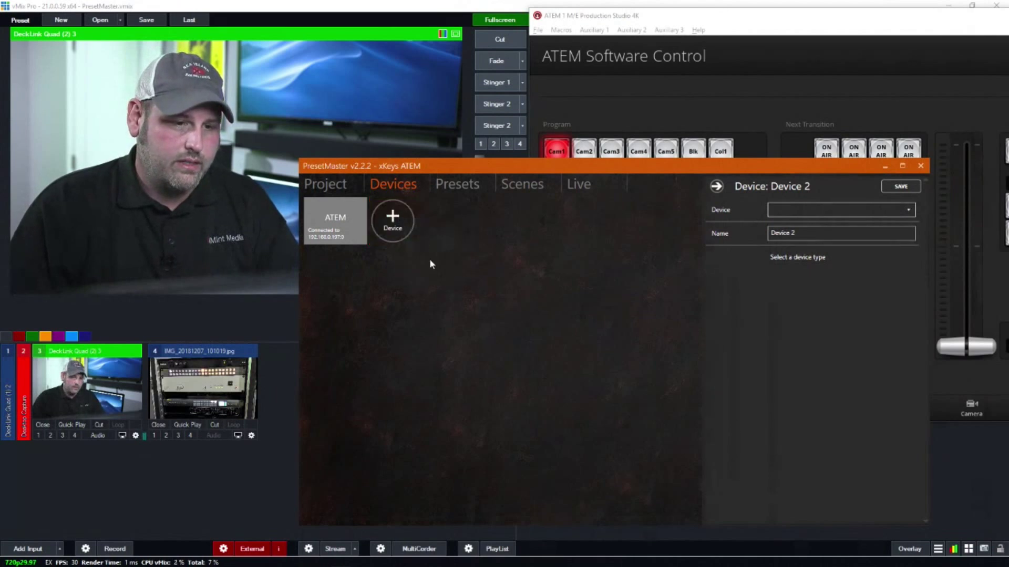
Step: Check the ATEM device's connection settings and display the presets that belong to ATEM
left_click(332, 220)
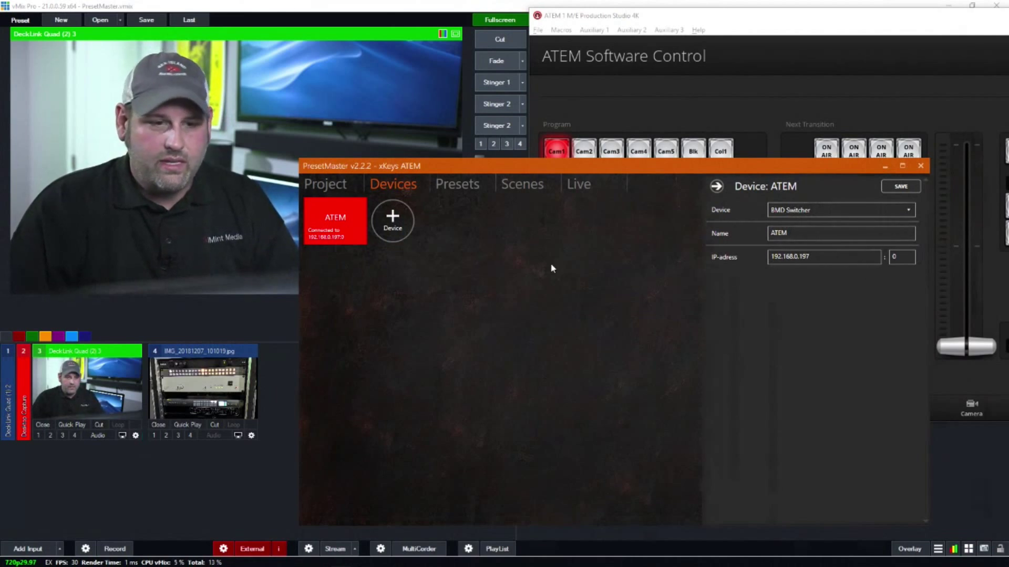
left_click(451, 183)
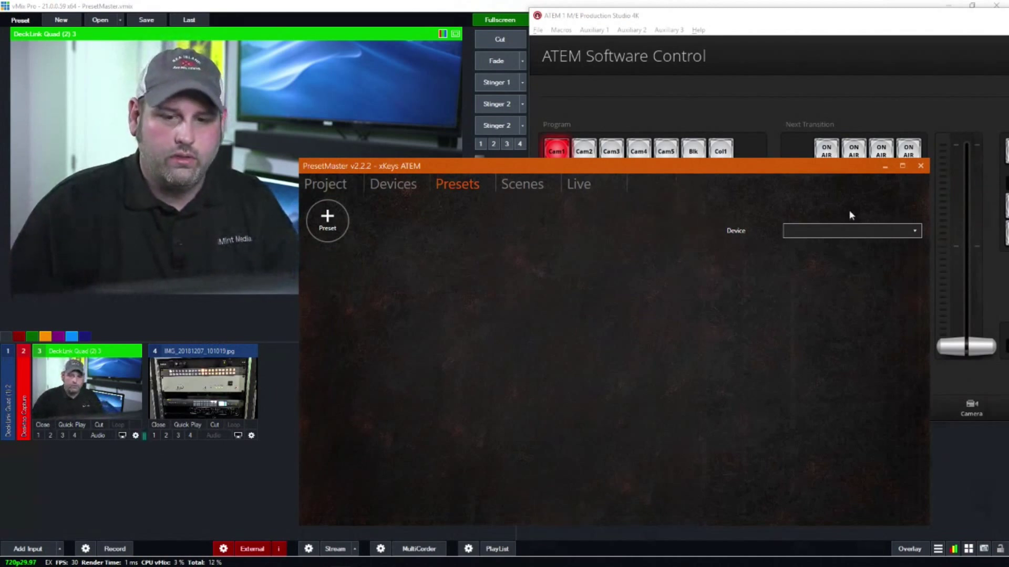
left_click(817, 234)
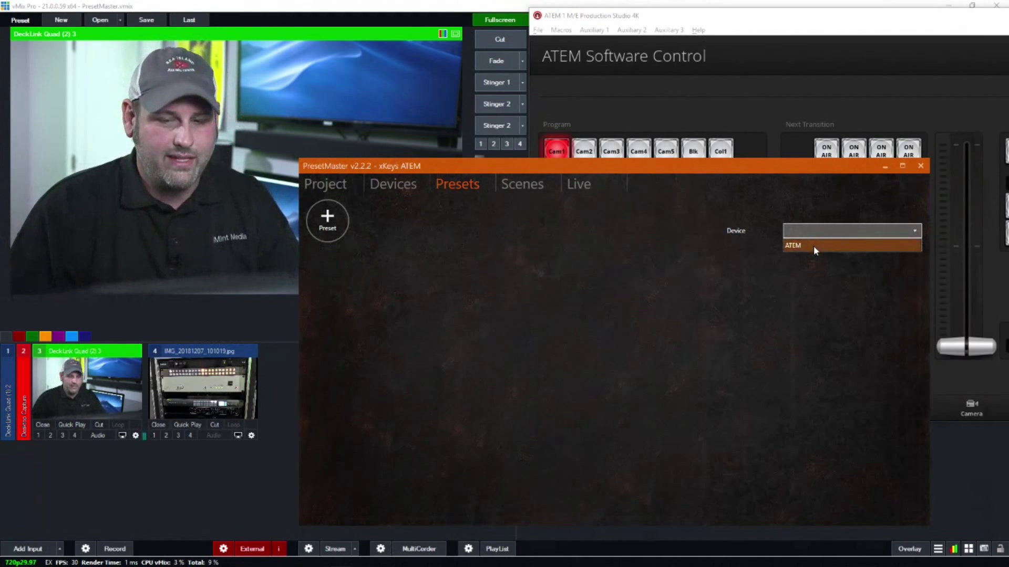
left_click(814, 247)
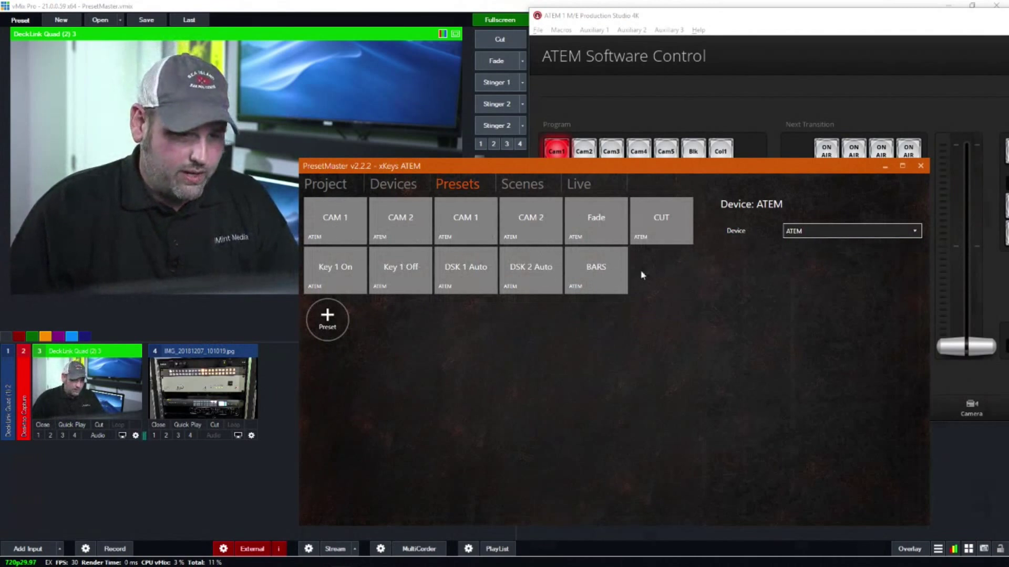
Step: Remove the existing BARS preset and add a new ATEM preset named BARS
right_click(599, 271)
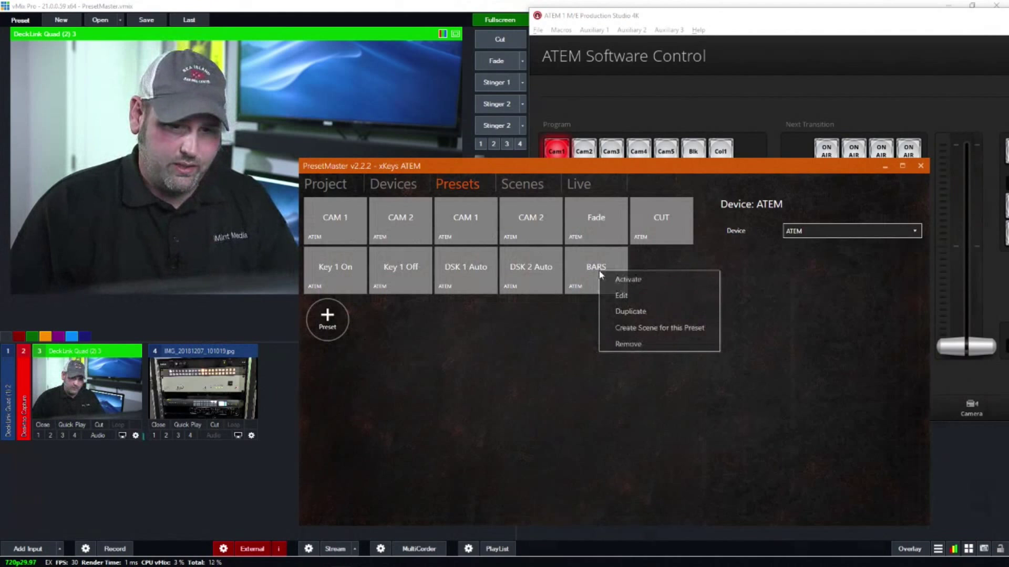
left_click(618, 345)
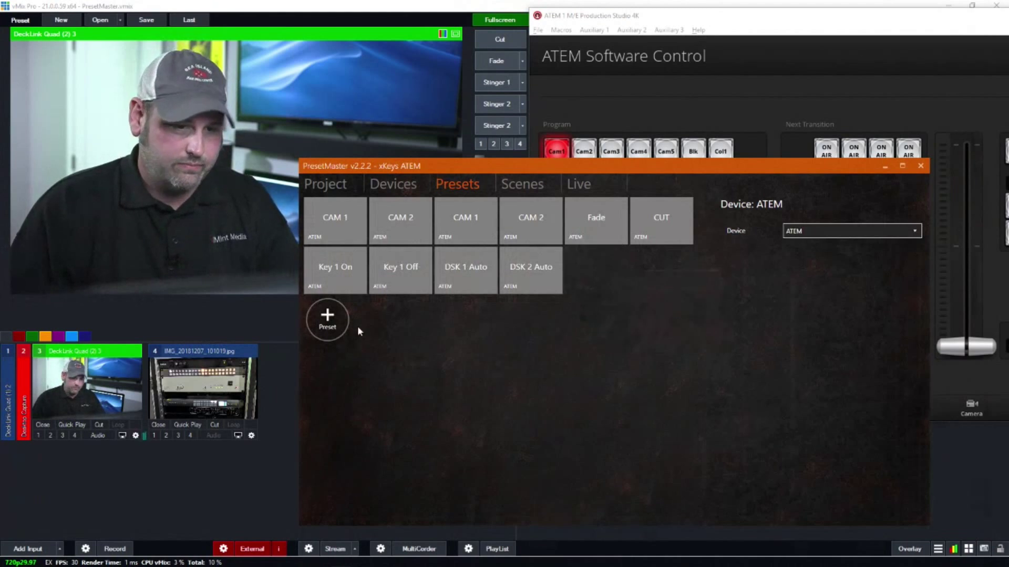
left_click(327, 321)
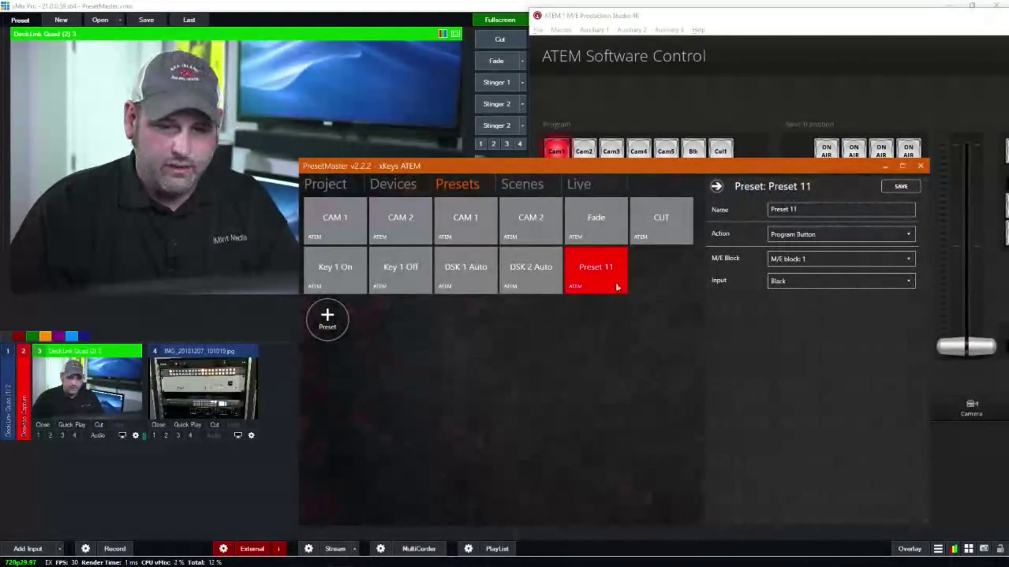
left_click(805, 210)
type("BARS")
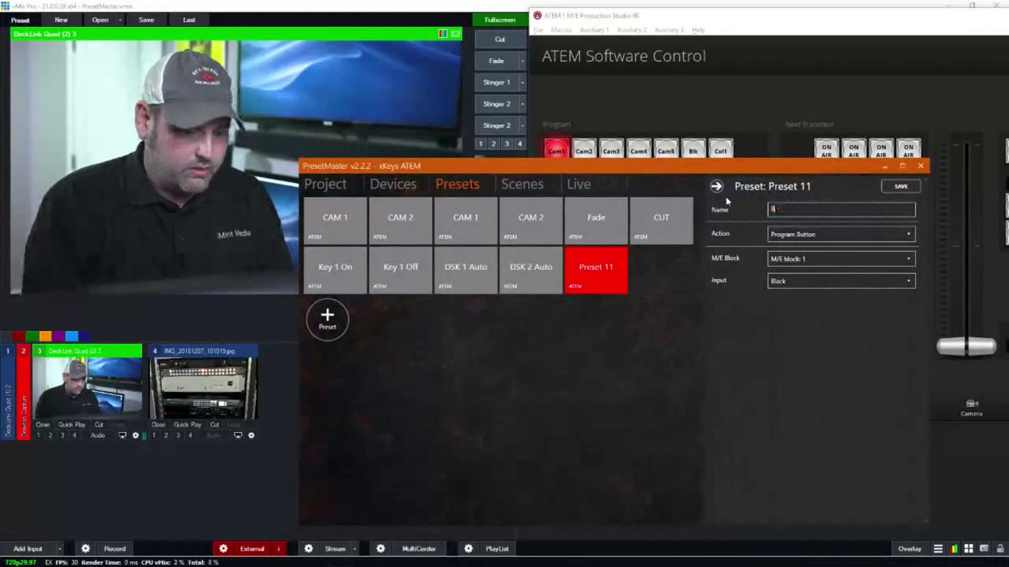
Step: Configure the BARS preset as a Program Button action on M/E block 1 with the Color Bars input, and save it
left_click(823, 235)
left_click(802, 250)
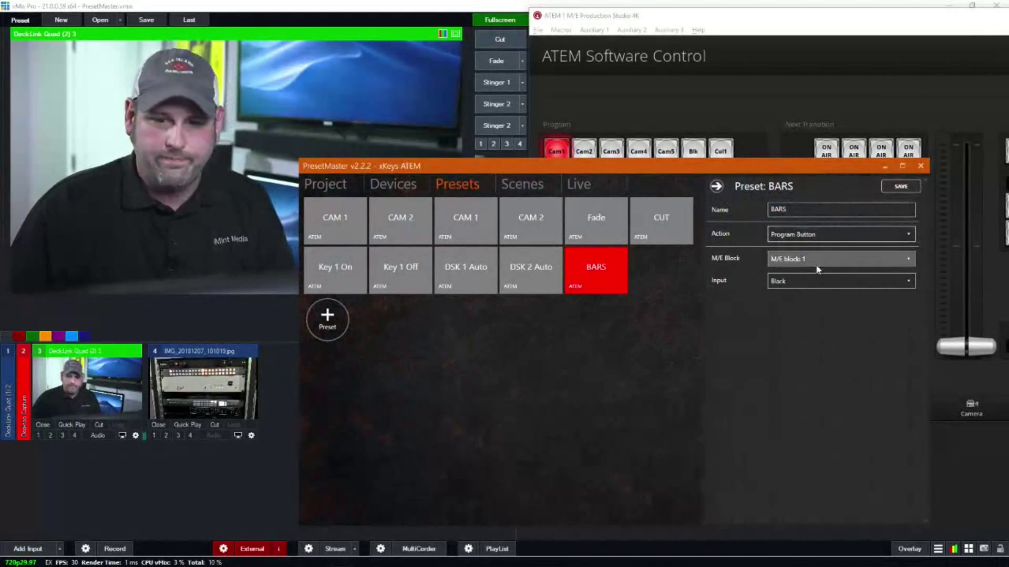
left_click(810, 282)
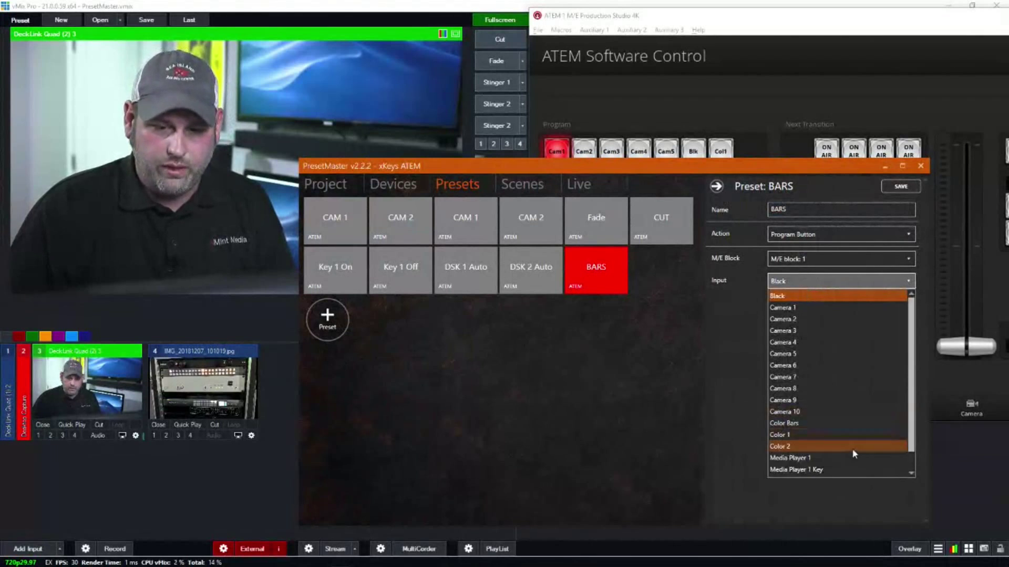
scroll(851, 449, "down", 1)
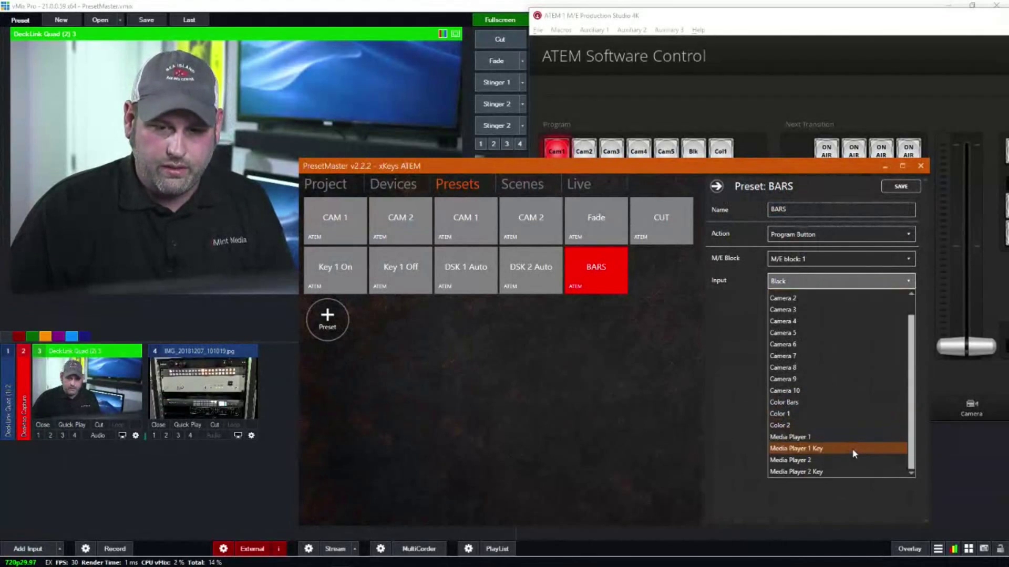
left_click(829, 402)
left_click(900, 187)
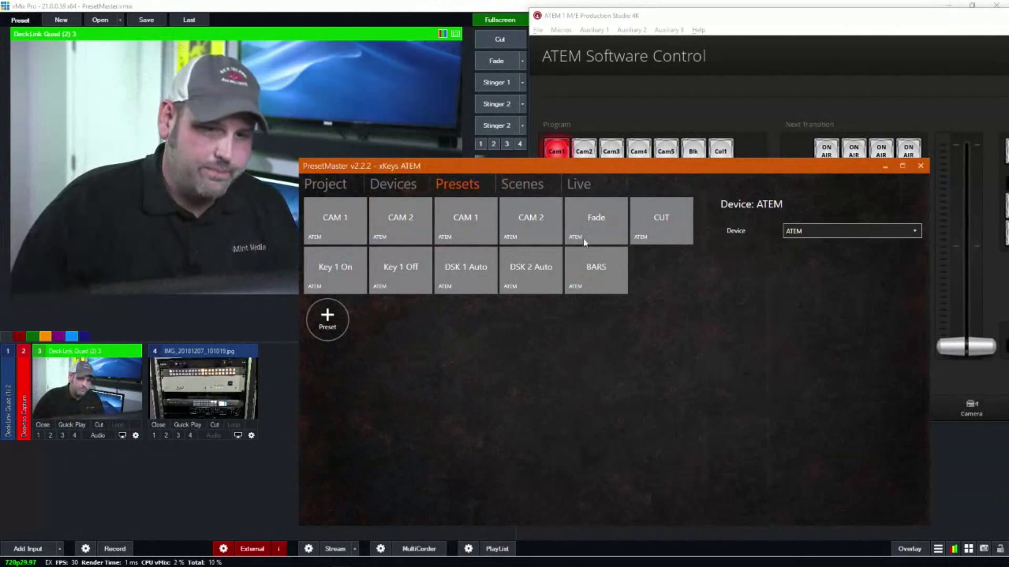
Step: Remove the existing red BARS scene from the project's scenes
left_click(541, 185)
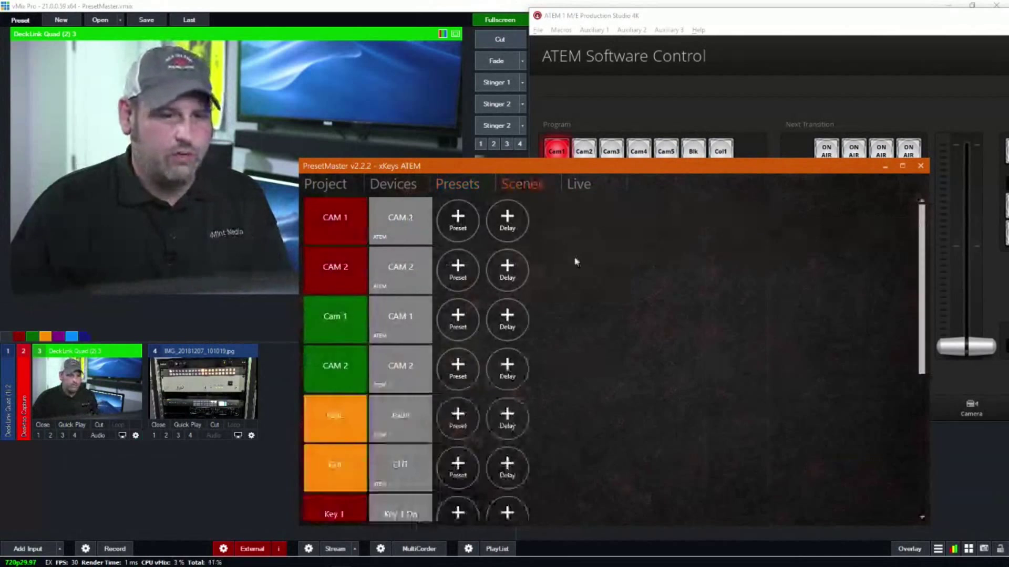
scroll(610, 310, "down", 5)
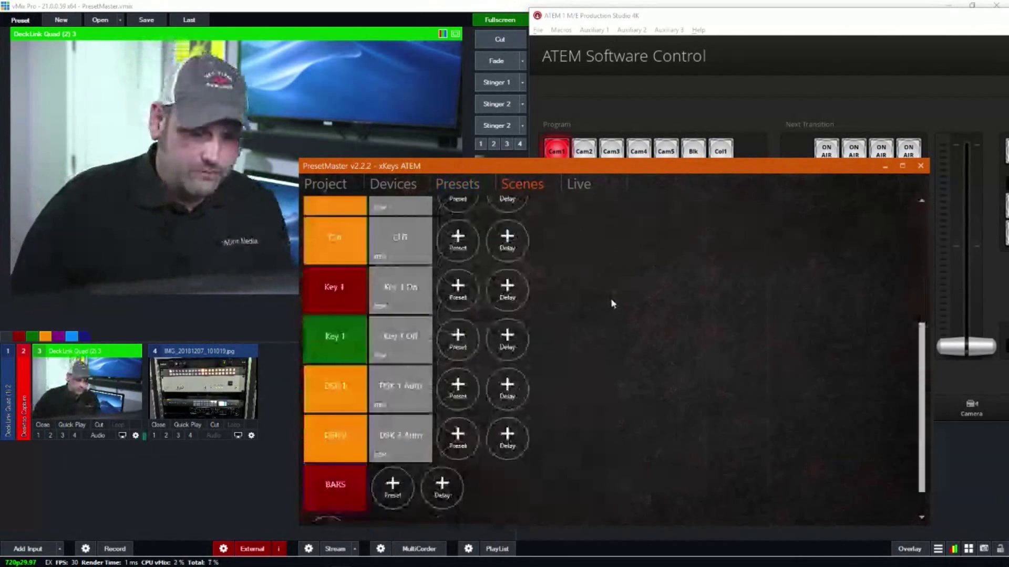
right_click(345, 465)
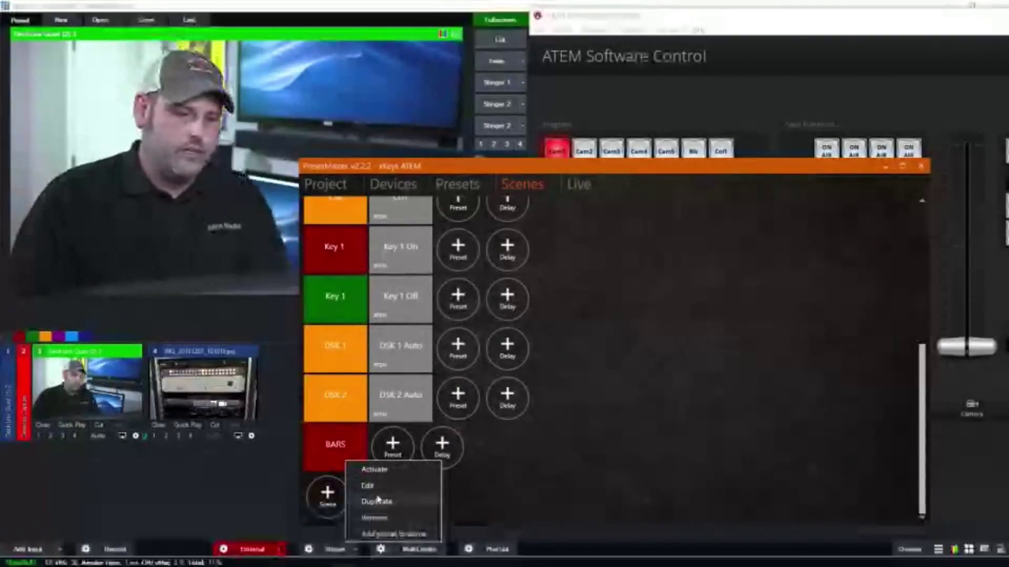
left_click(376, 516)
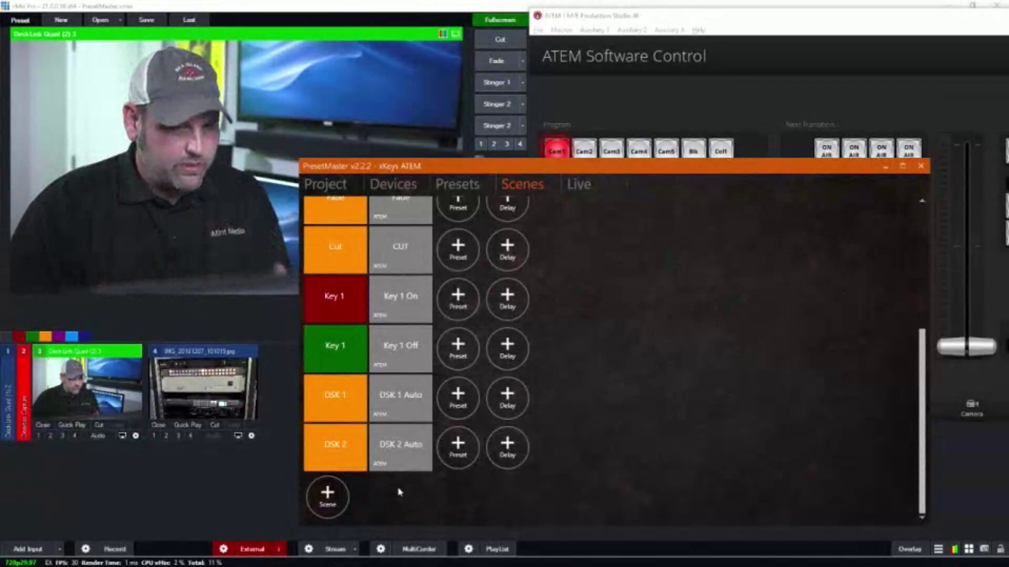
Step: Add a new scene below DSK 2 and name it BARS
left_click(327, 499)
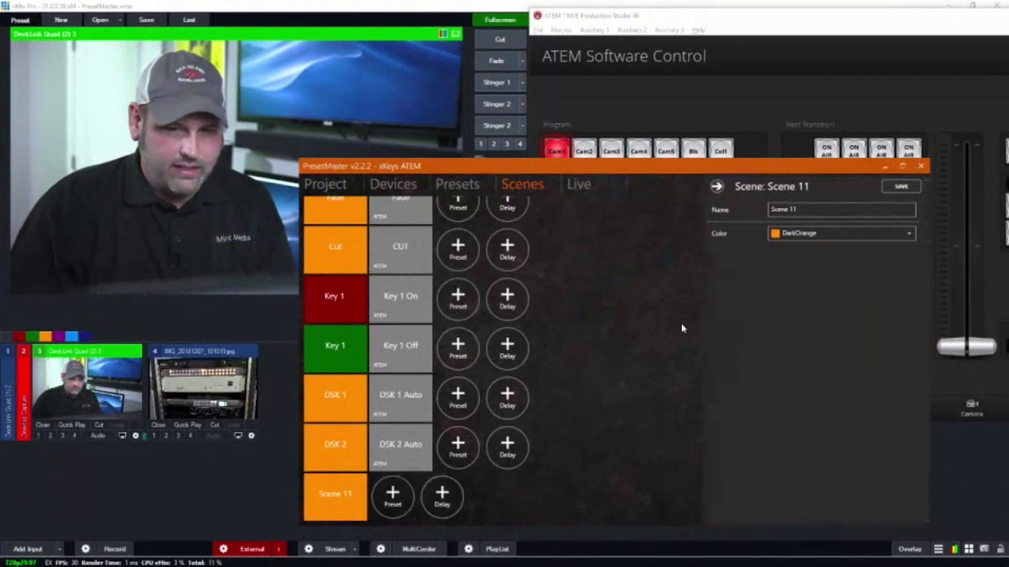
type("B")
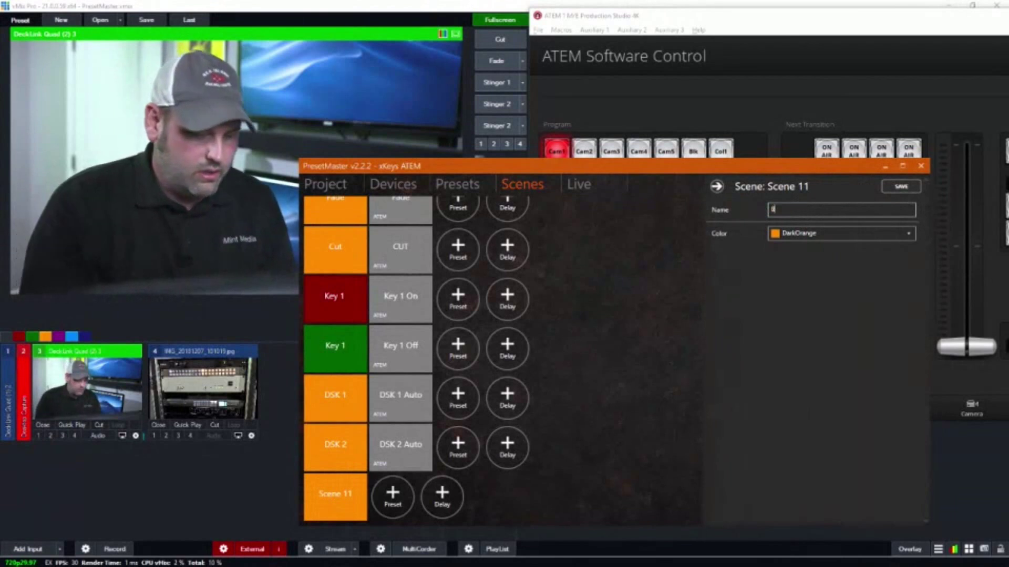
type("arARS")
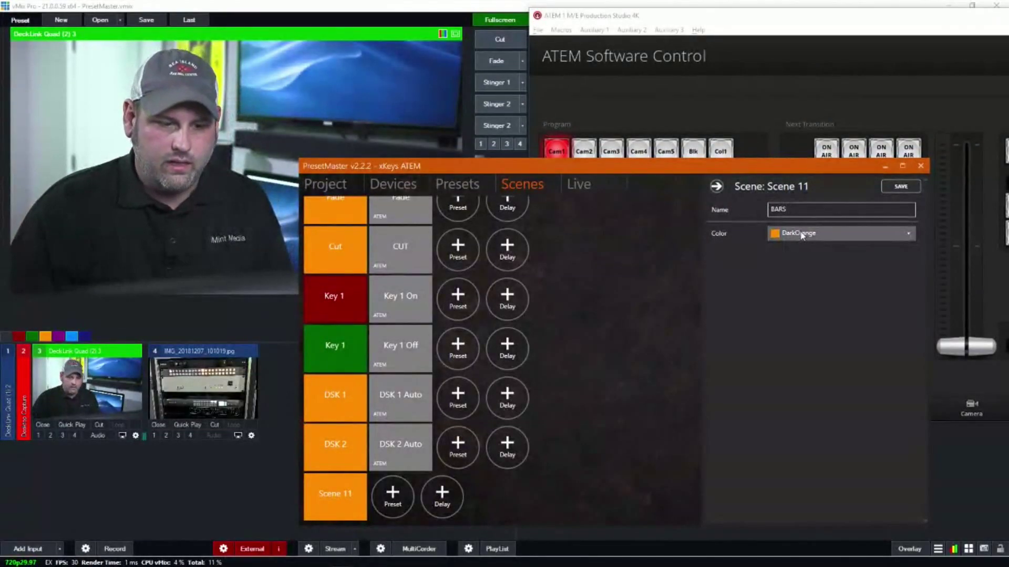
Step: Set the BARS scene's color to DarkRed and save the scene
left_click(802, 235)
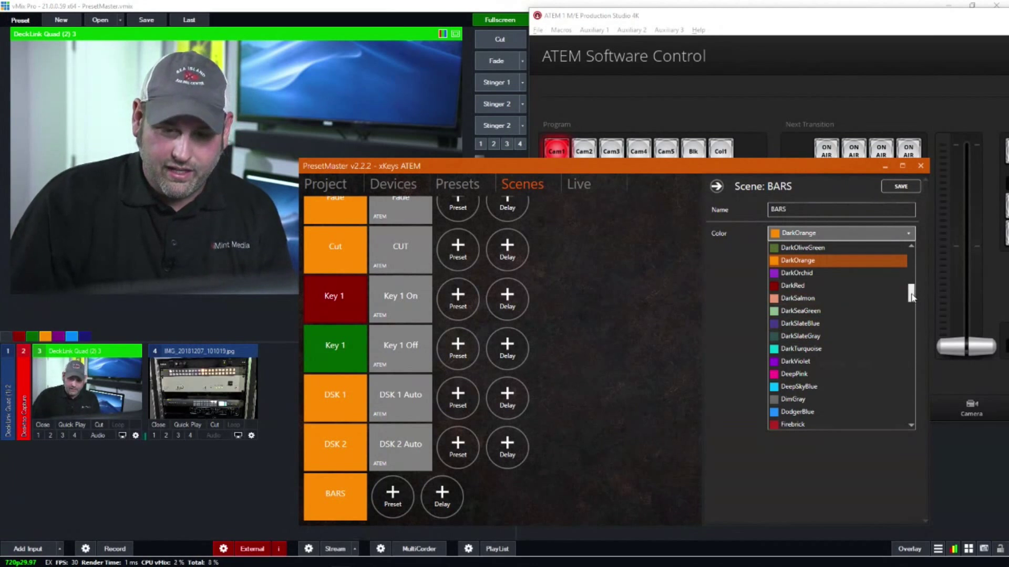
left_click_drag(911, 297, 911, 345)
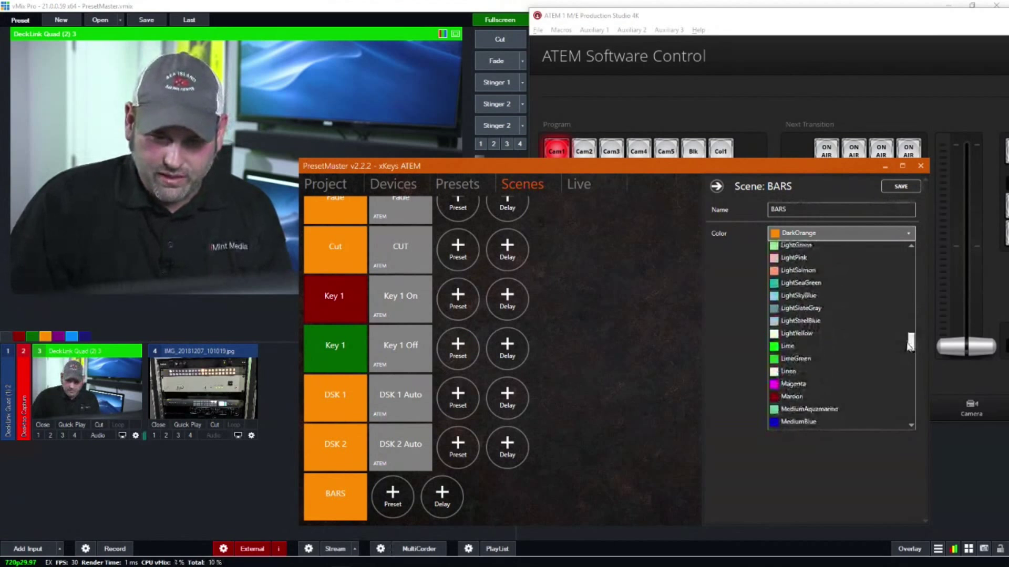
left_click_drag(909, 349, 909, 355)
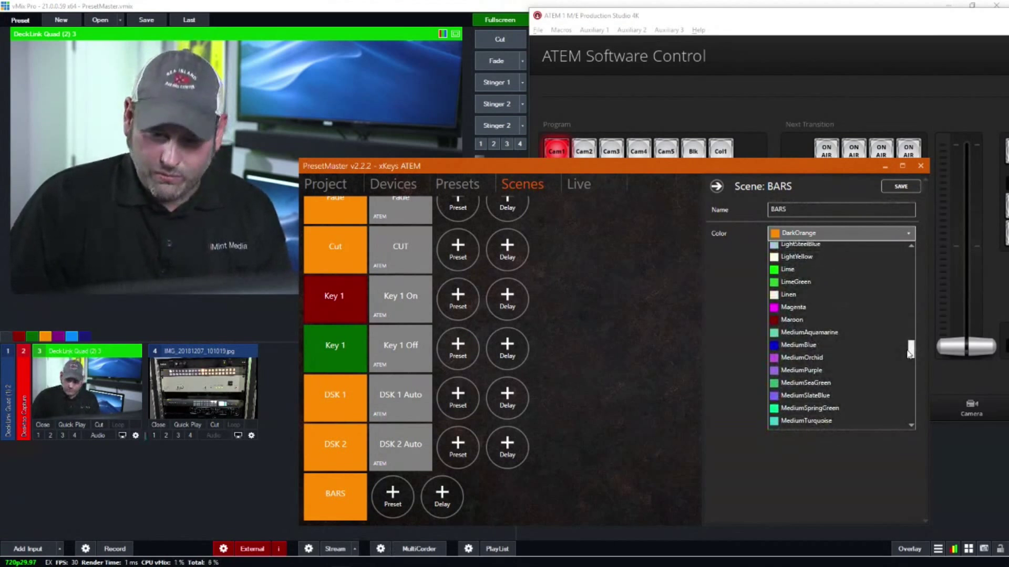
left_click_drag(909, 353, 910, 366)
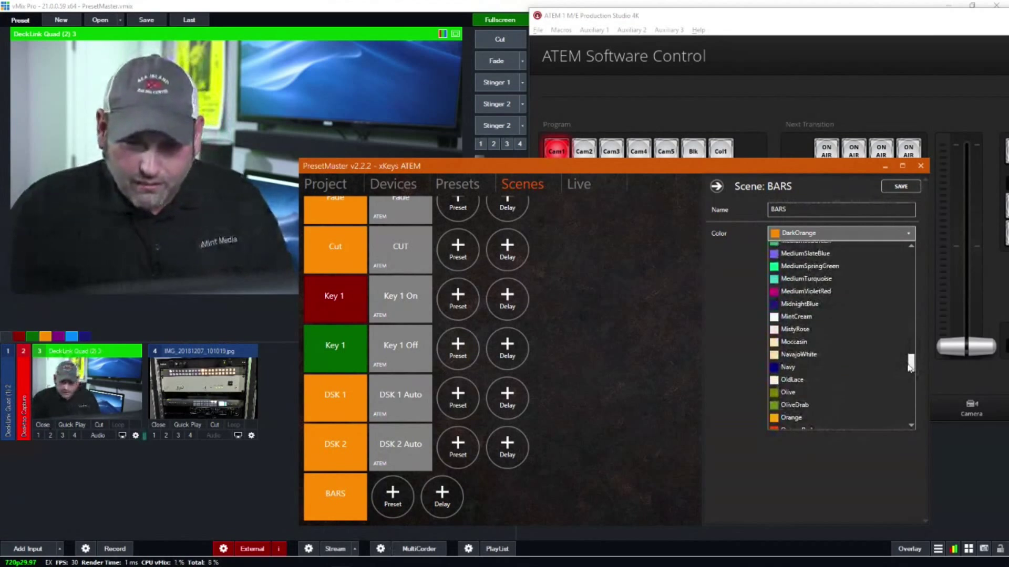
left_click_drag(909, 366, 909, 286)
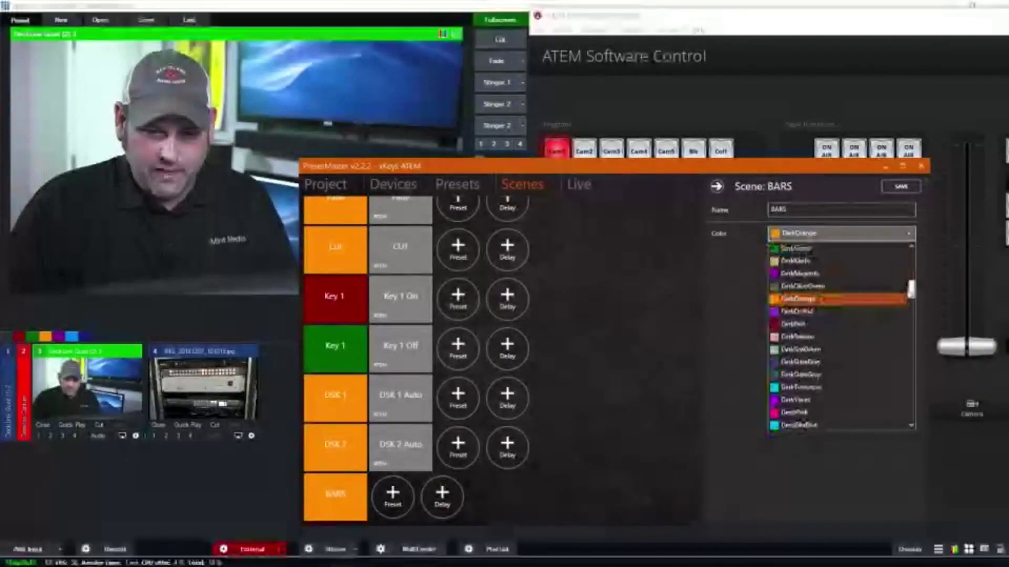
left_click(837, 324)
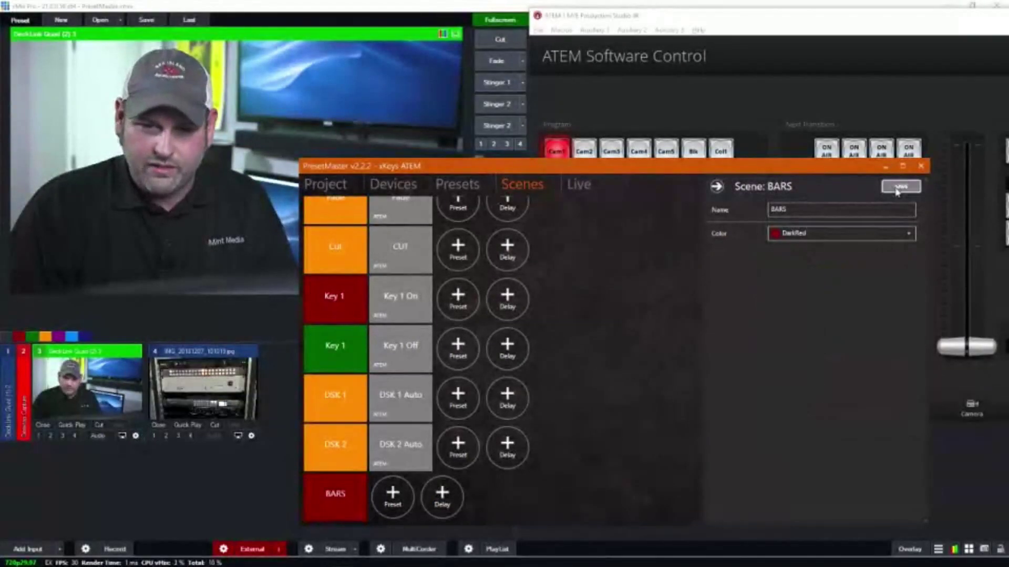
left_click(901, 188)
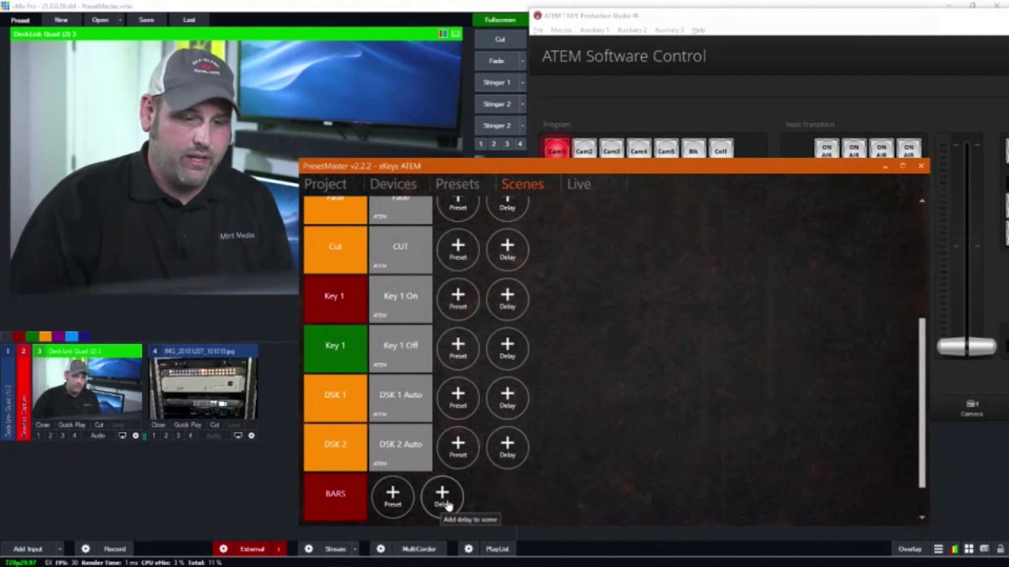
Step: Assign the ATEM device's BARS preset to the BARS scene and save the assignment
left_click(394, 499)
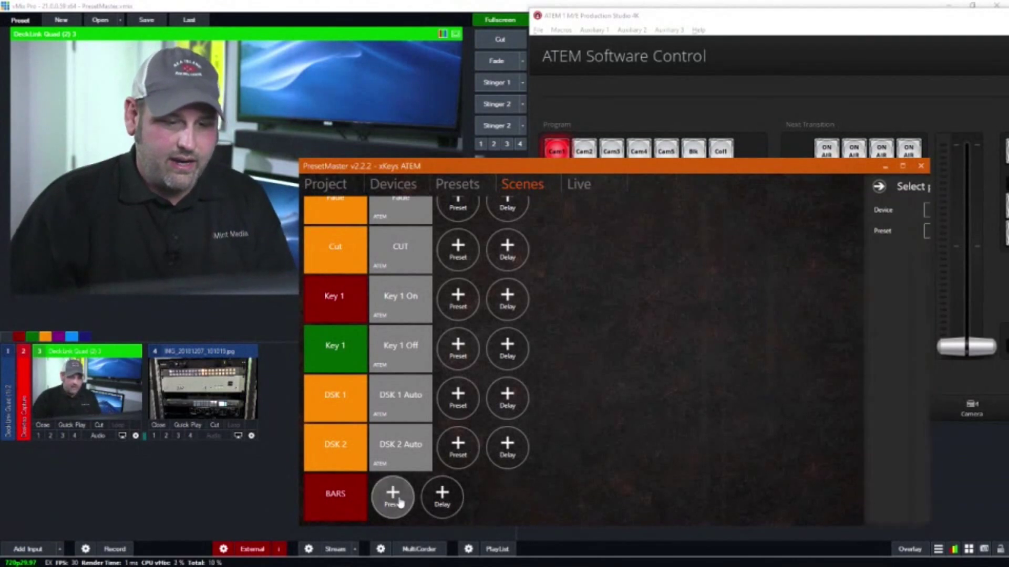
left_click(839, 211)
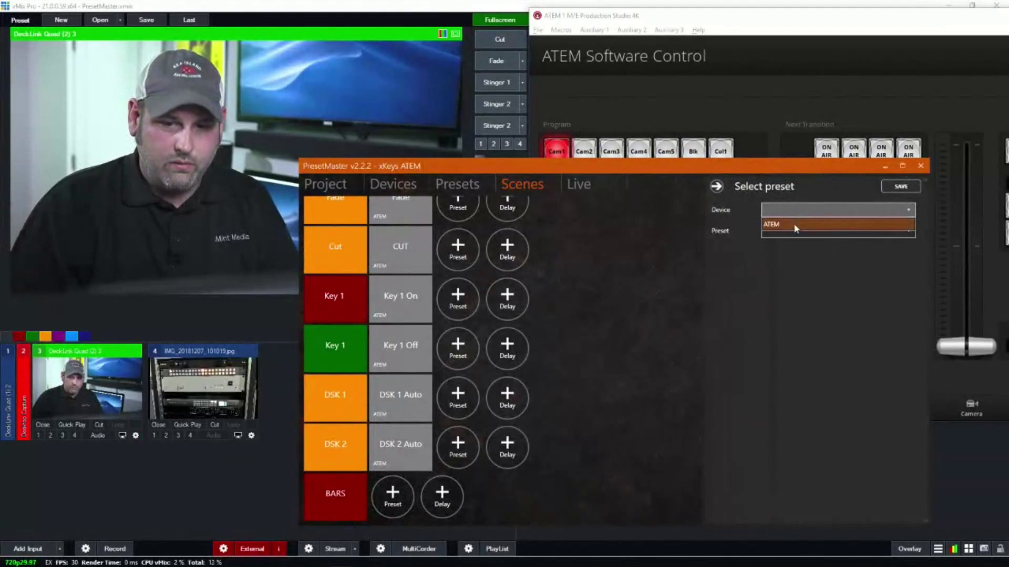
left_click(776, 228)
left_click(776, 230)
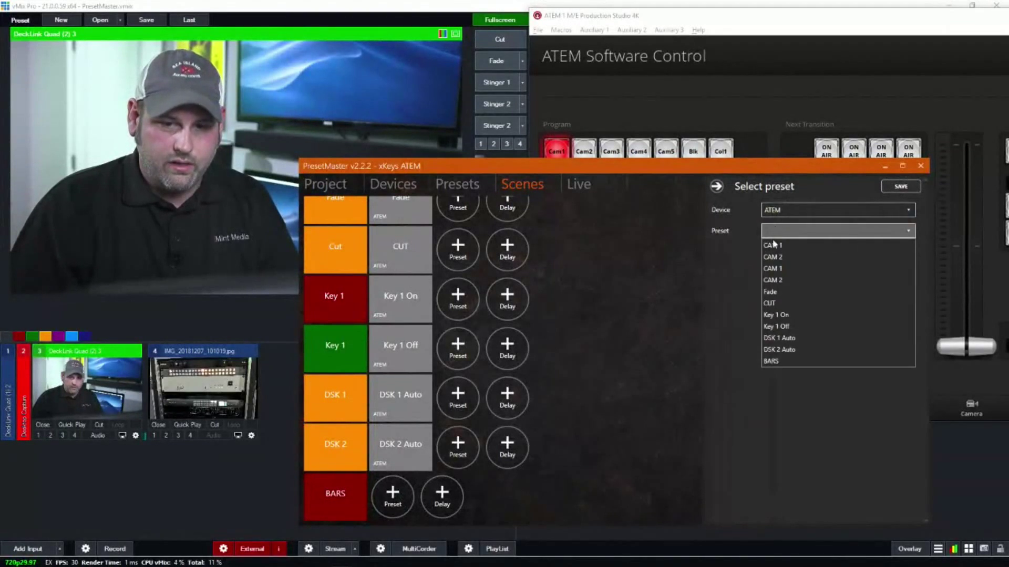
left_click(782, 361)
left_click(901, 187)
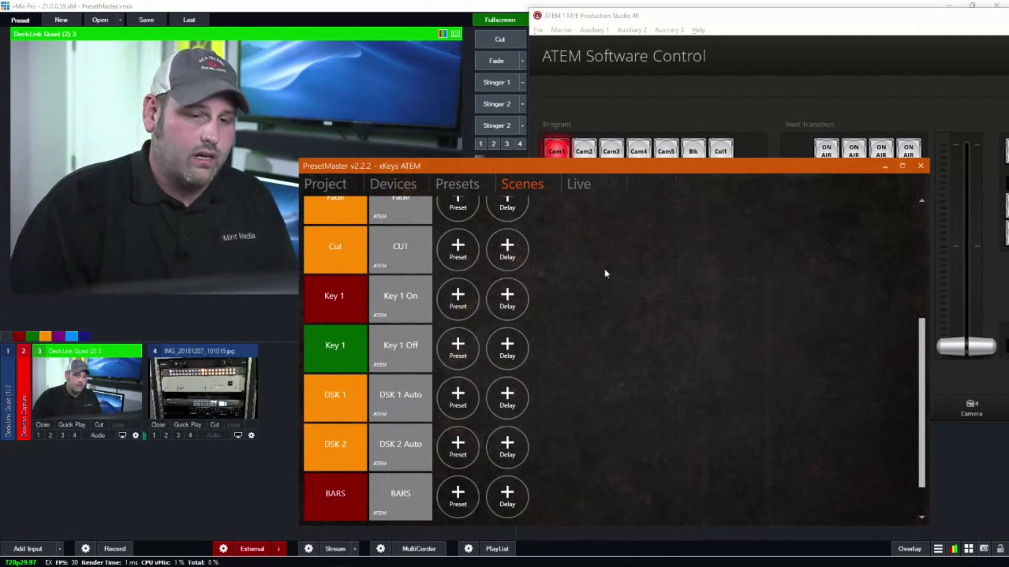
Step: Add a CAM 1 button to the empty area of the Live layout and open its properties
left_click(578, 184)
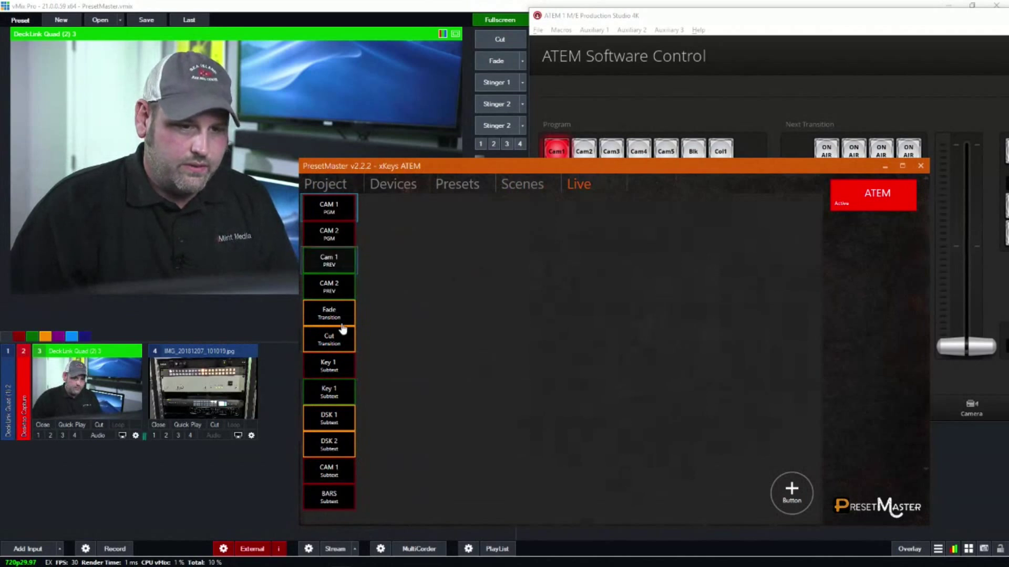
right_click(477, 275)
left_click(484, 276)
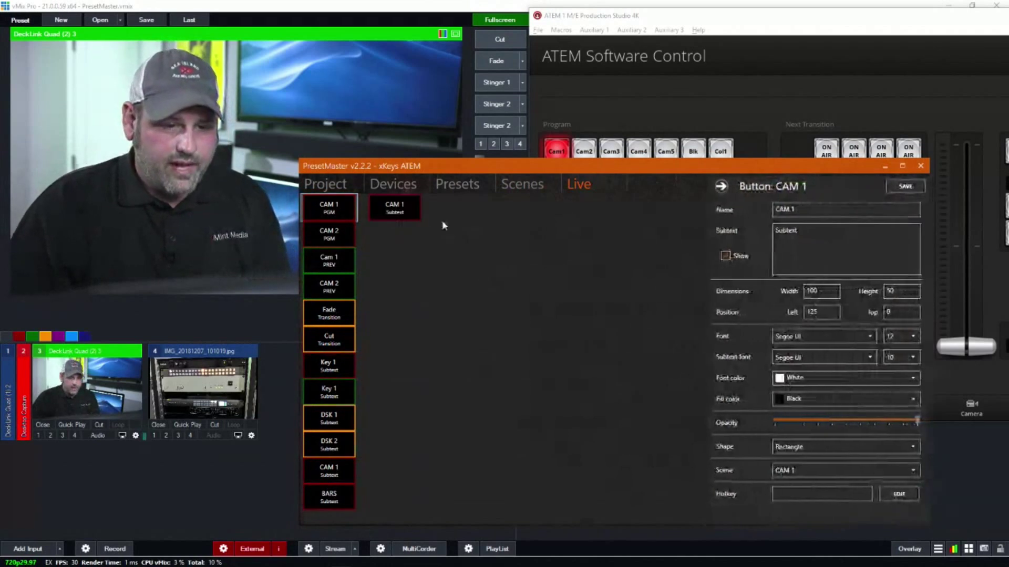
right_click(402, 211)
left_click(492, 309)
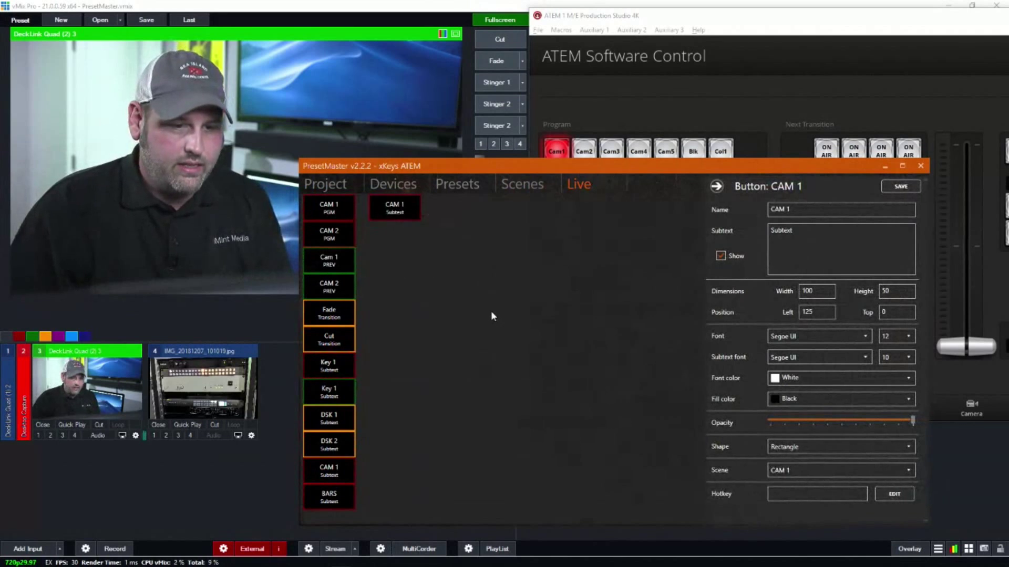
Step: Move the new CAM 1 button toward the middle of the Live layout and resize it to about 77 wide by 226 high
right_click(409, 217)
left_click(439, 223)
left_click_drag(423, 221, 455, 352)
left_click_drag(413, 269, 479, 333)
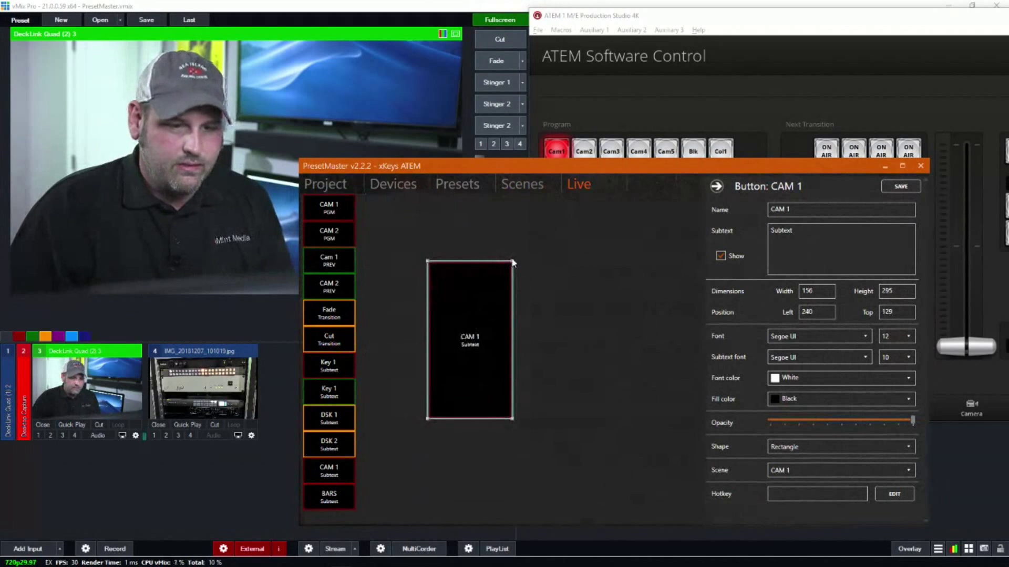
left_click_drag(512, 259, 471, 297)
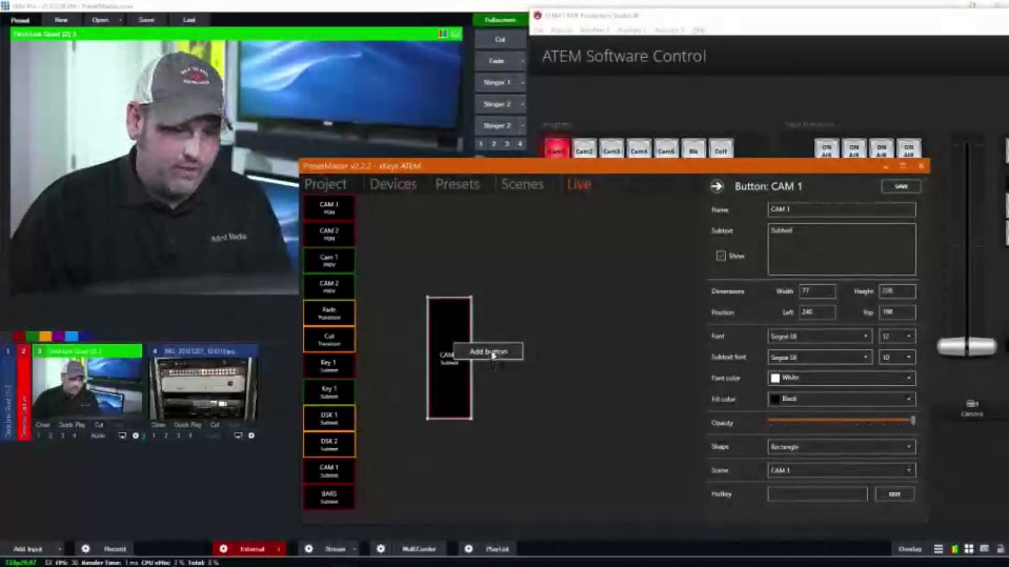
Step: Remove the resized CAM 1 button from the Live layout
left_click(597, 345)
right_click(454, 346)
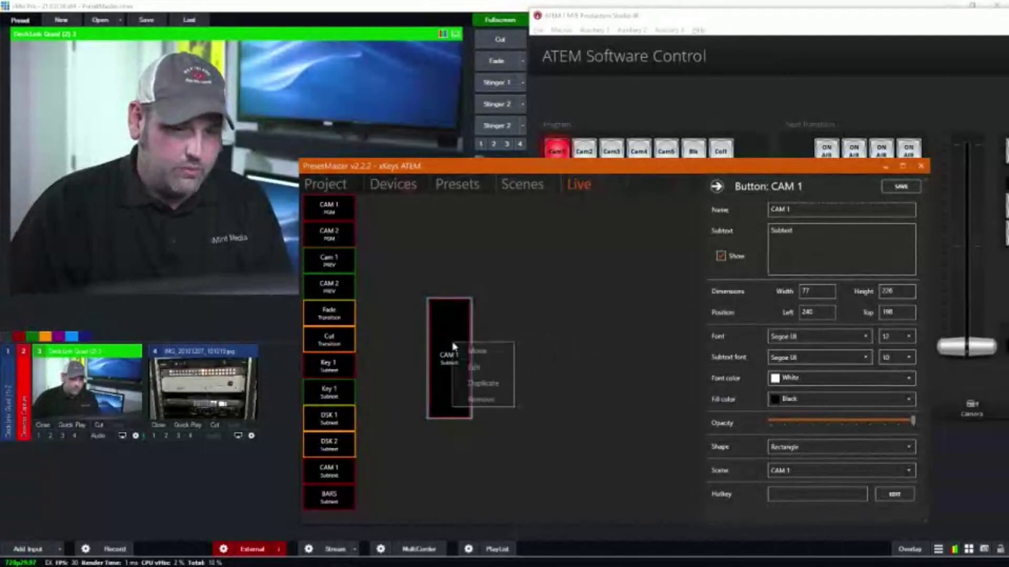
left_click(480, 400)
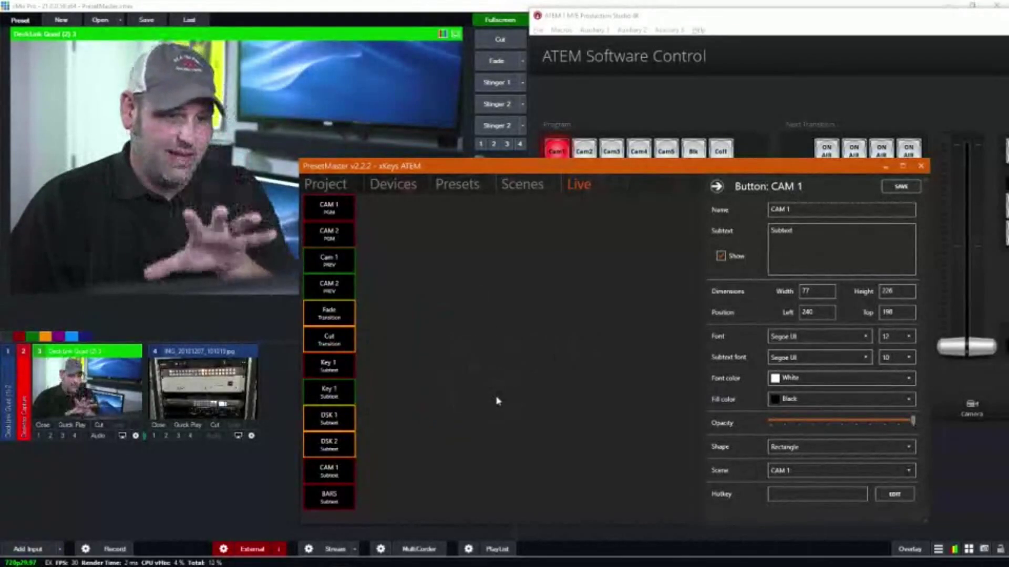
Step: Assign XK-80 ButtonID 023 as the BARS button's hotkey, set its backlight to Red, and save
left_click(344, 502)
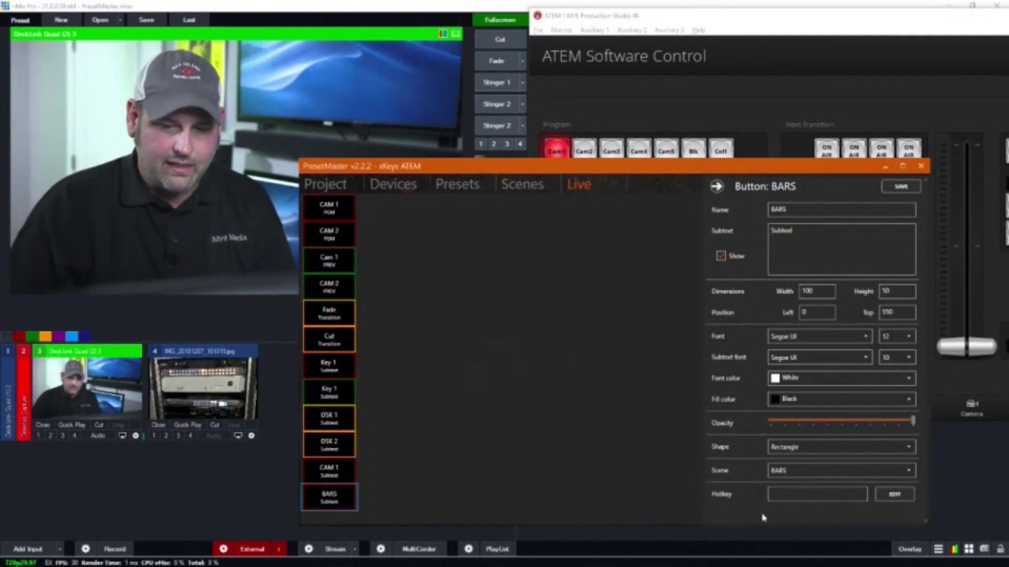
left_click(900, 496)
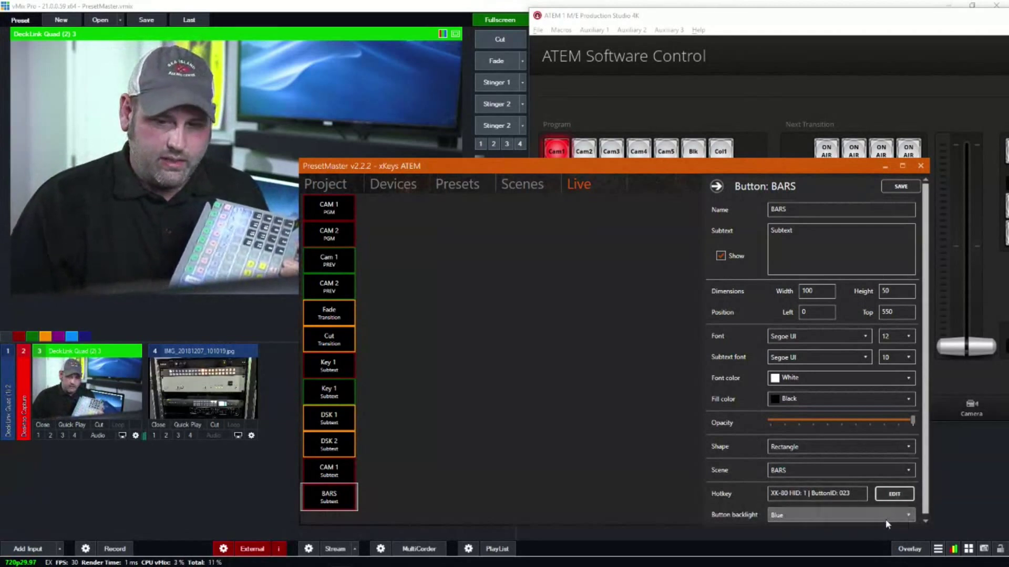
left_click(888, 518)
left_click(850, 489)
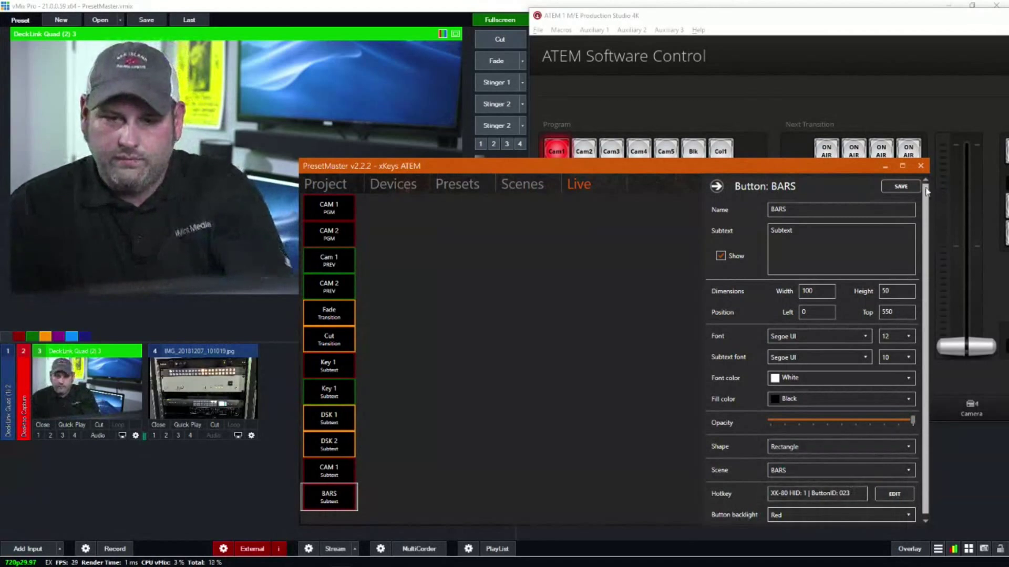
left_click(910, 189)
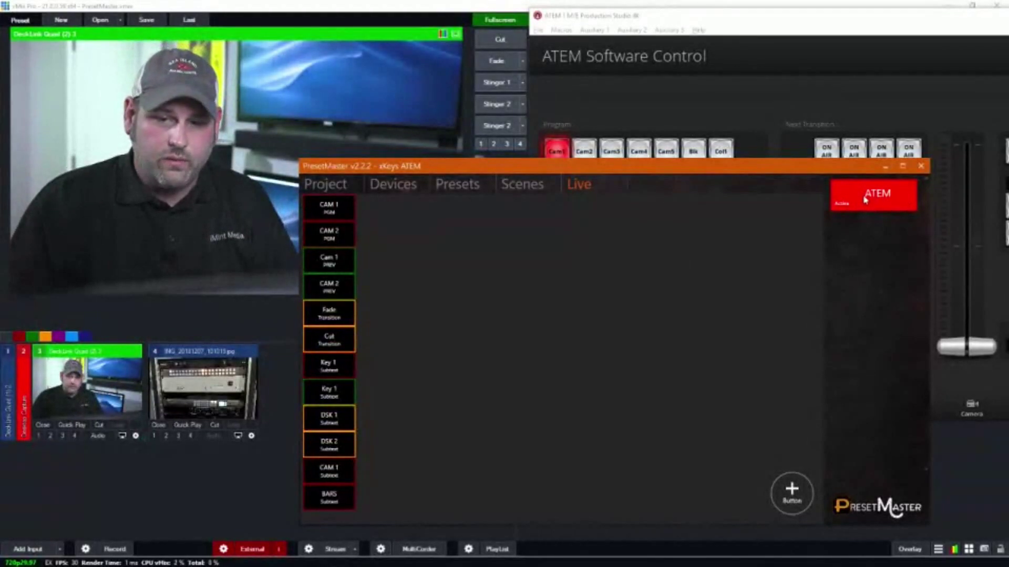
Step: Uncover the ATEM controls and test the hotkeys by putting Cam1 on program and preview and running a fade transition
left_click_drag(843, 170, 846, 408)
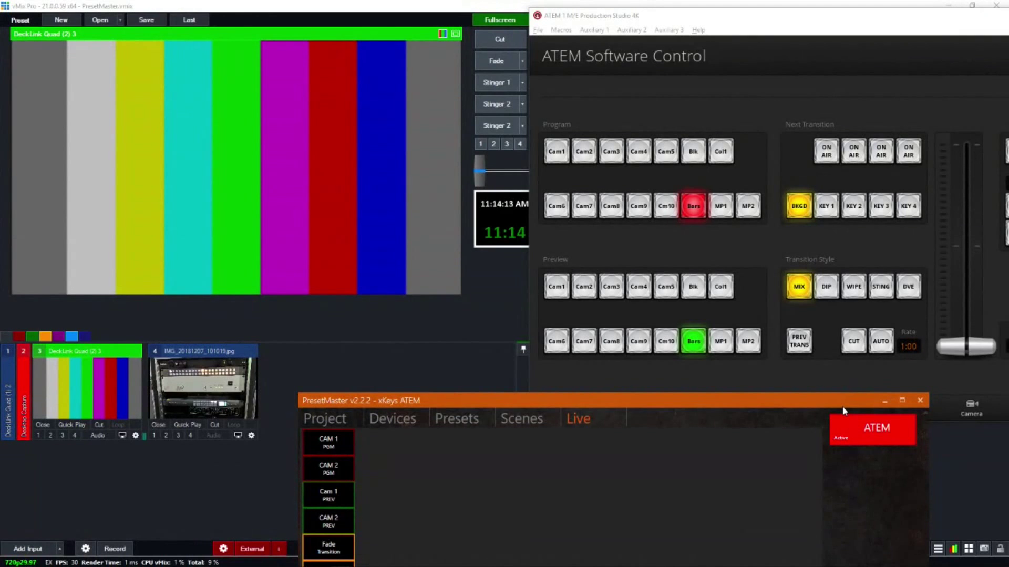
key("2")
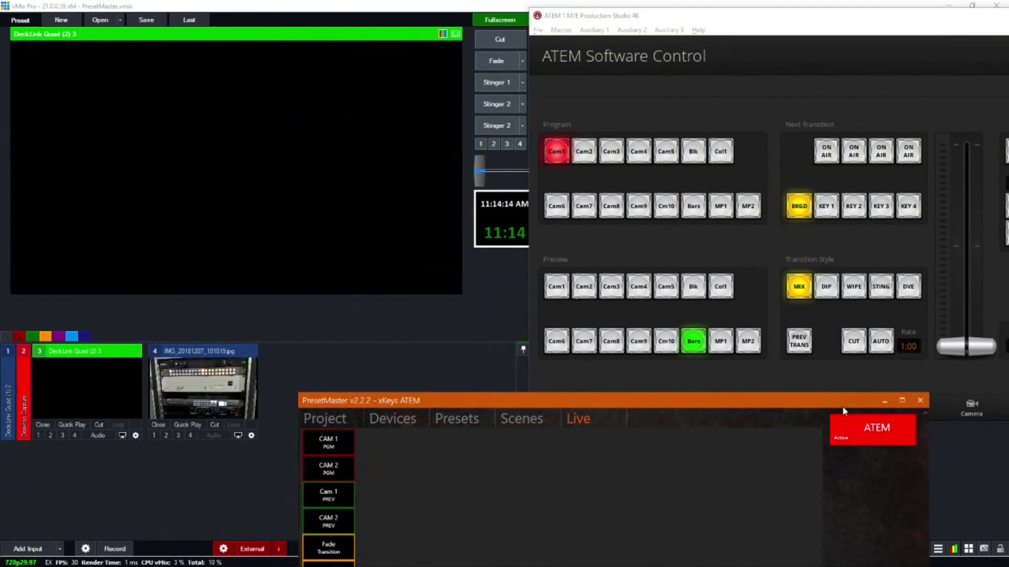
key("1")
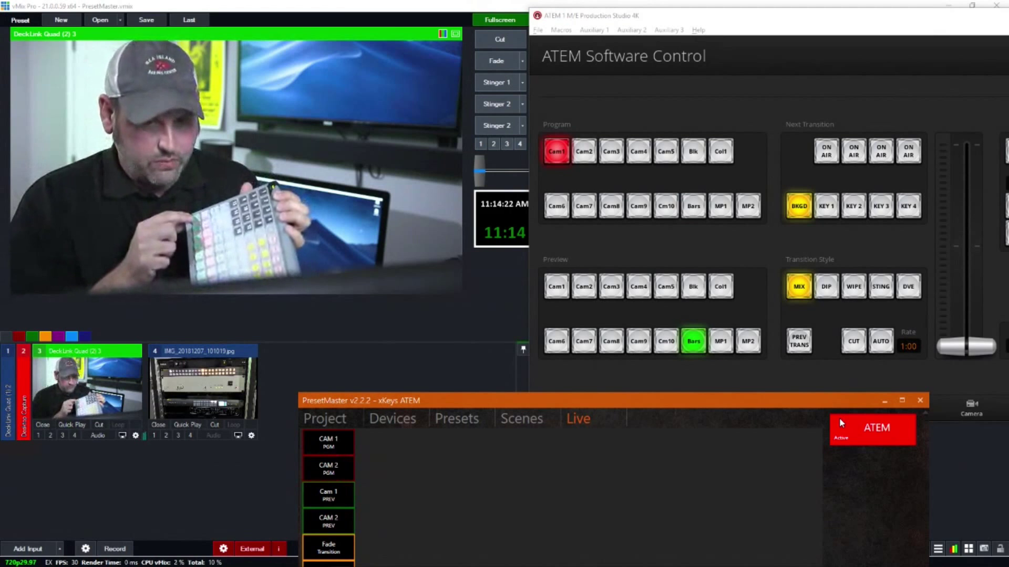
key("3")
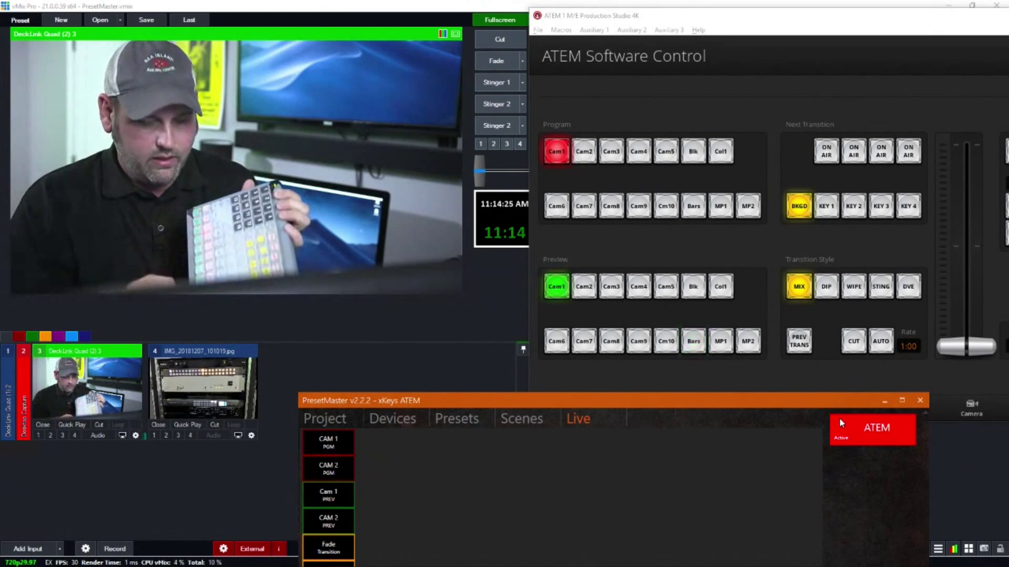
key("5")
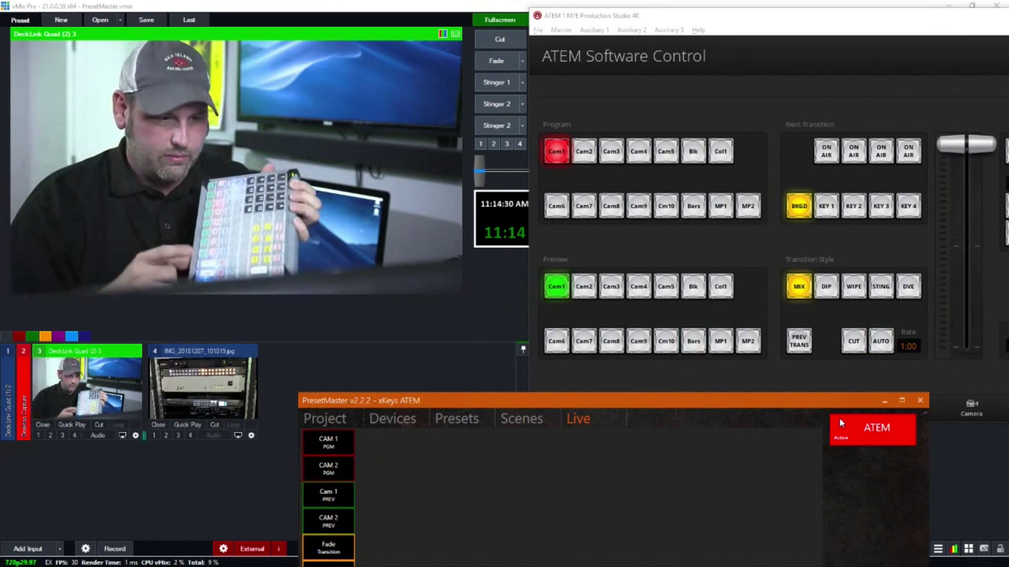
key("5")
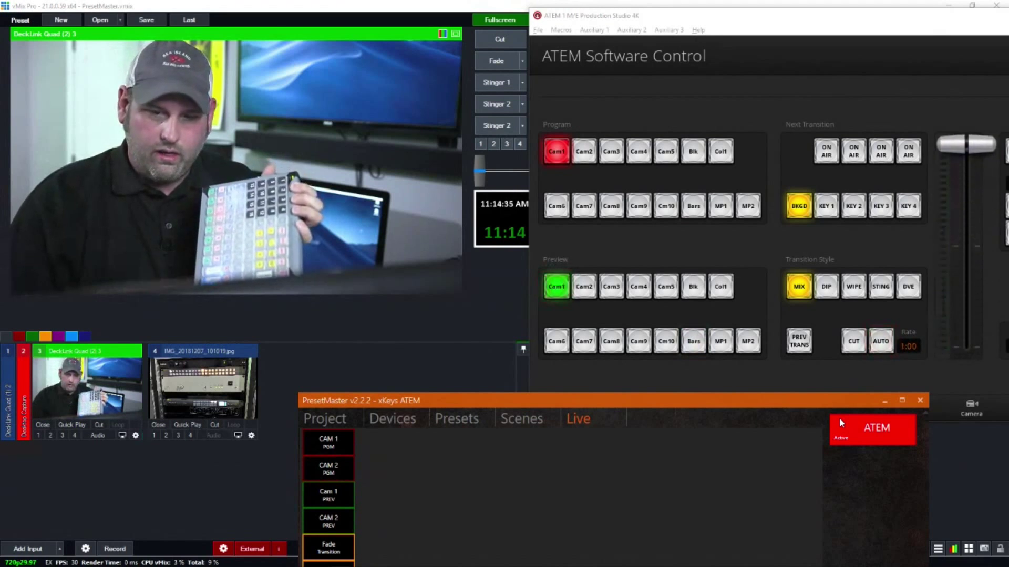
Step: Bring the ATEM downstream key controls into view and test the DSK 1 and DSK 2 auto hotkeys on and off
left_click_drag(833, 24, 728, 24)
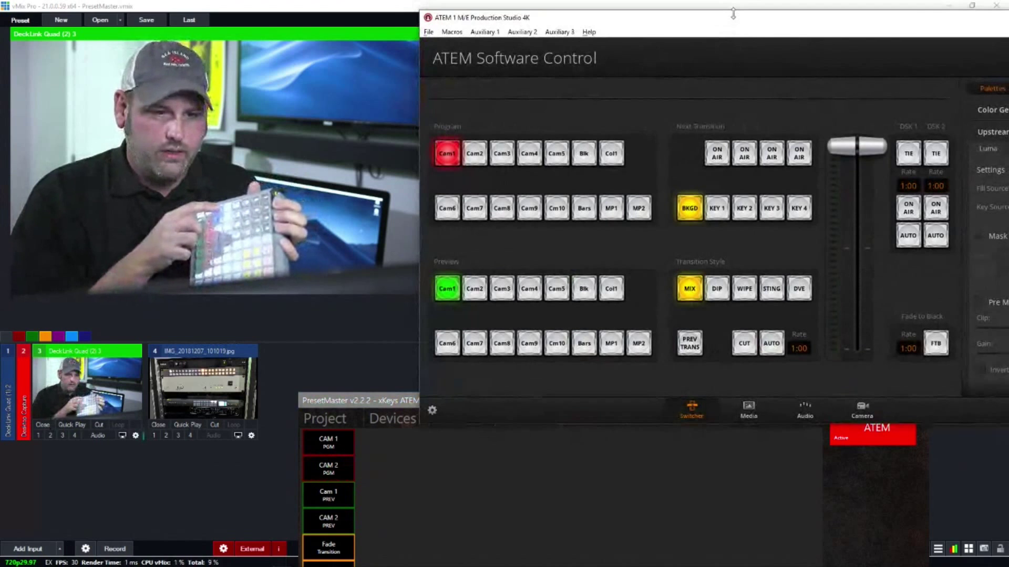
key("6")
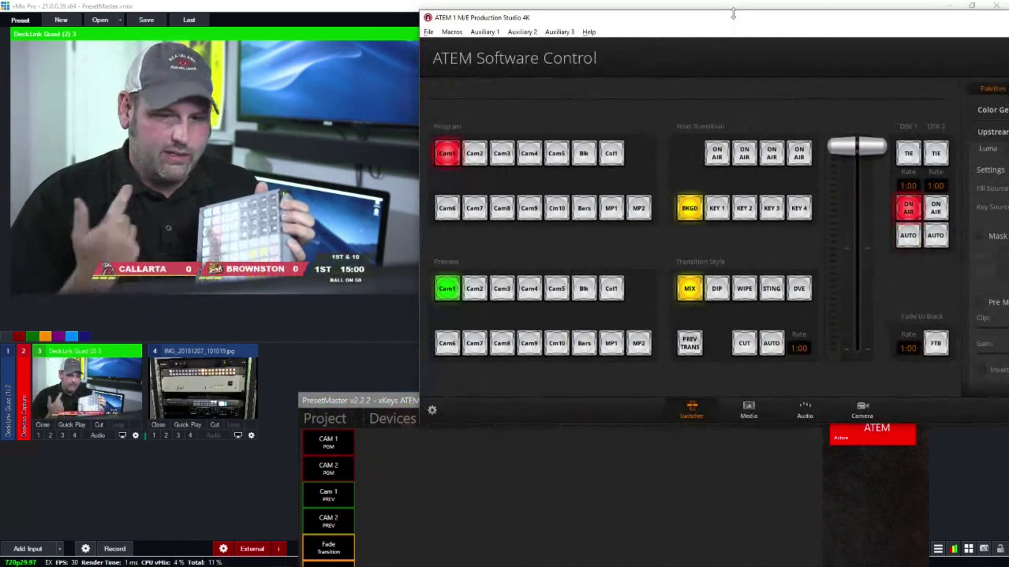
key("7")
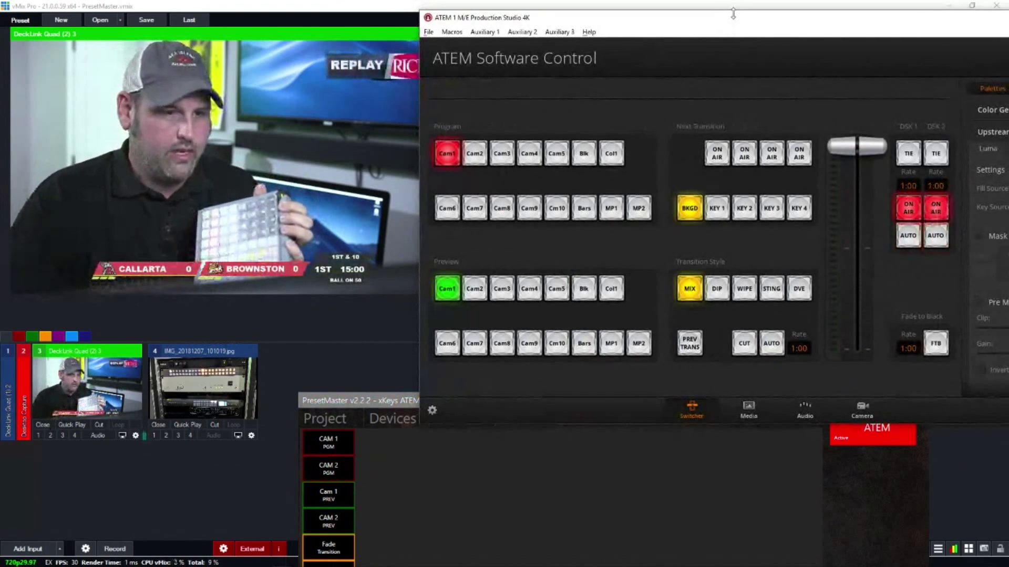
key("6")
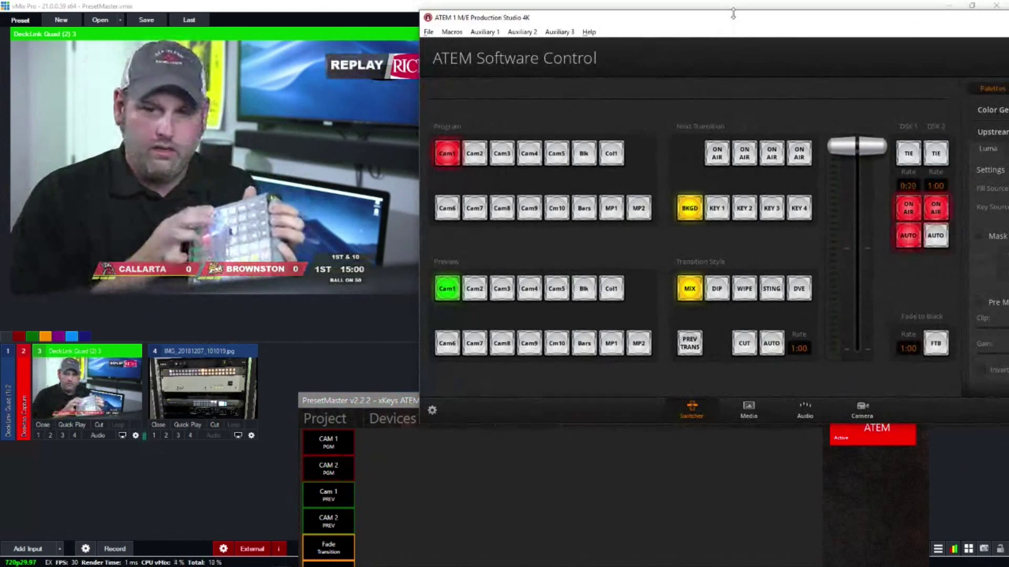
key("7")
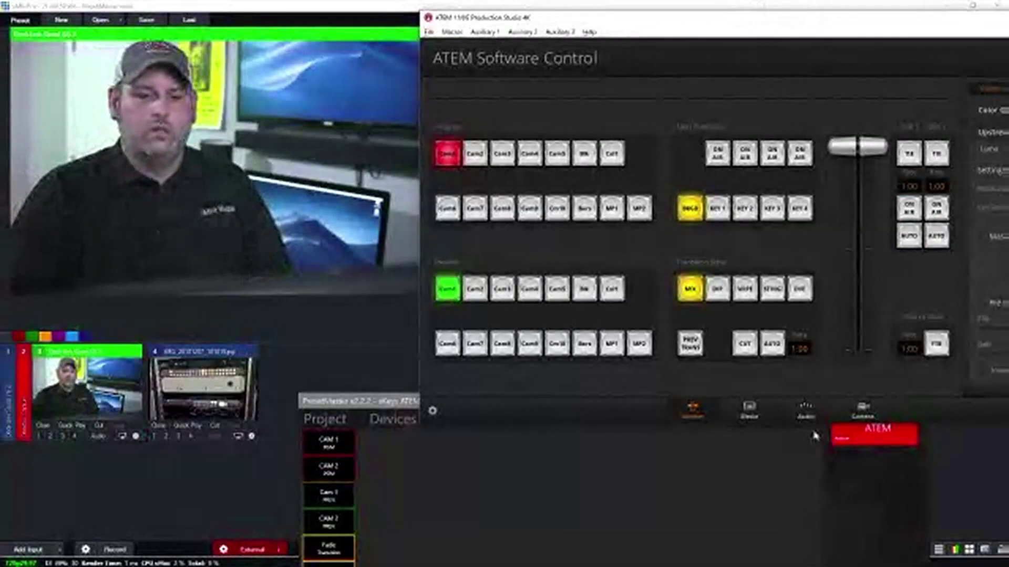
Step: Add another ATEM preset in PresetMaster, review the available action types, and return to the Live layout
left_click_drag(768, 401, 772, 170)
left_click(467, 173)
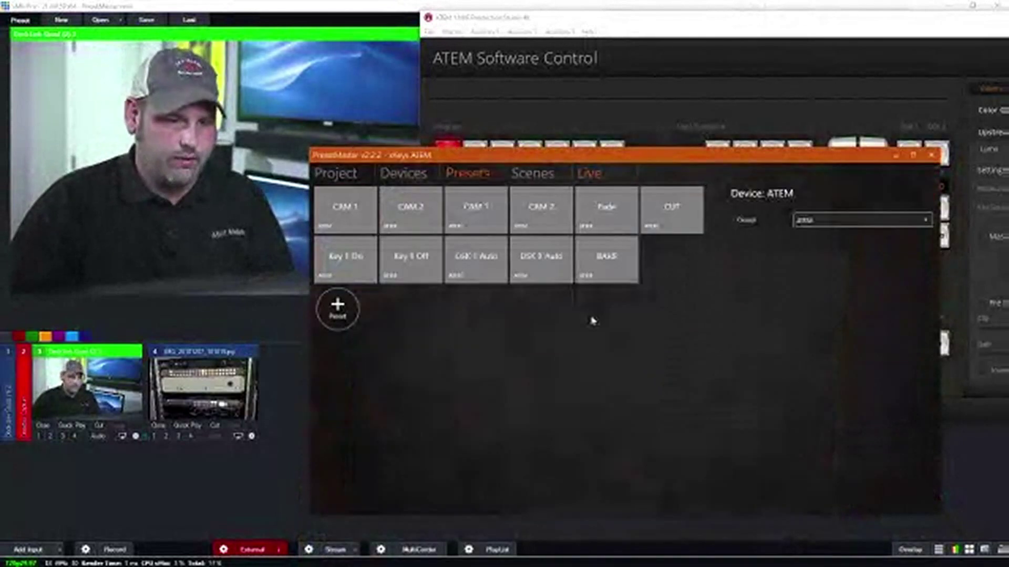
left_click(338, 307)
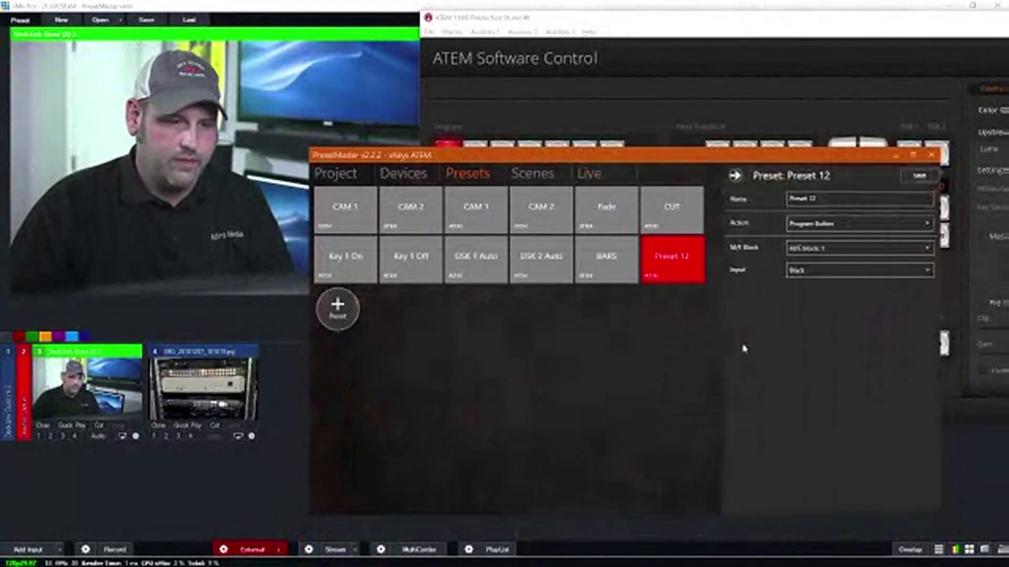
left_click(823, 224)
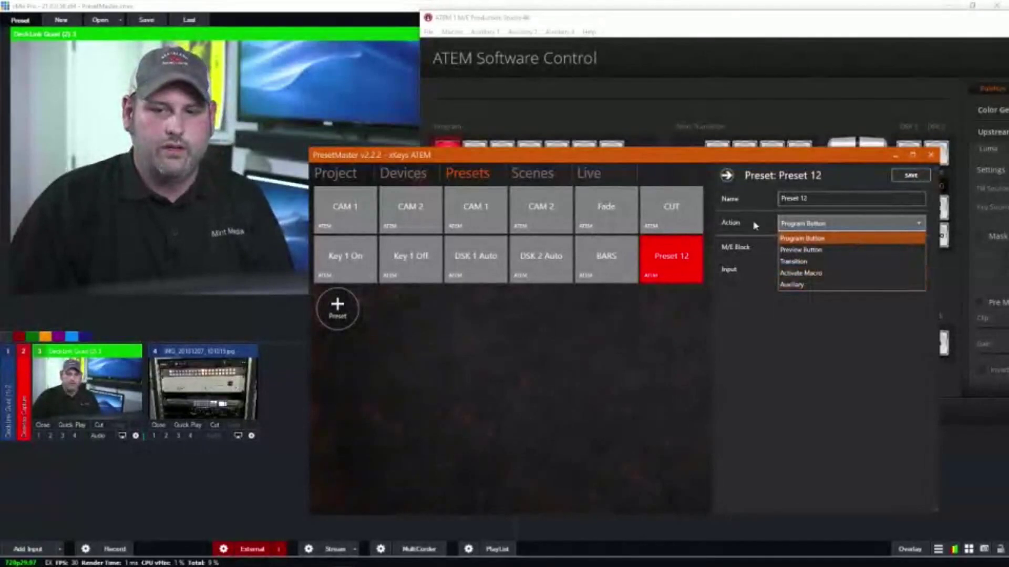
left_click(599, 179)
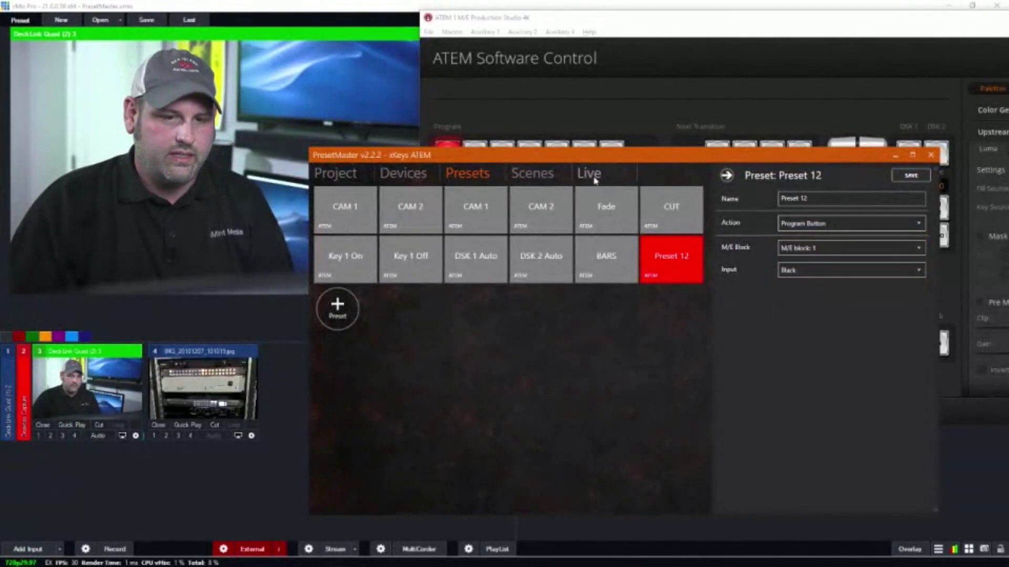
left_click(591, 174)
Step: Switch to ATEM Software Control, view the list of recorded macros, and close it
left_click(747, 30)
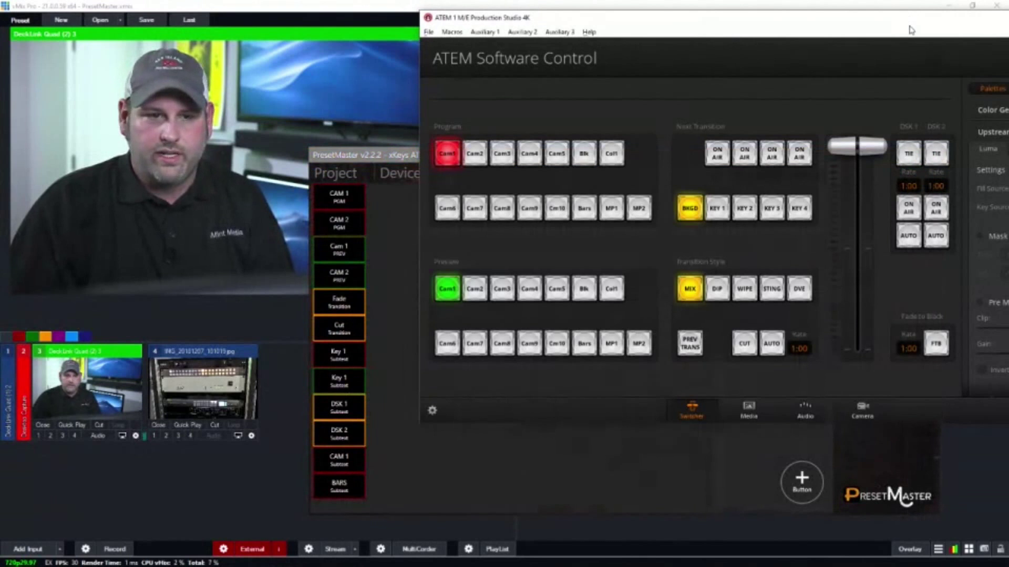
left_click_drag(912, 29, 780, 56)
left_click(319, 60)
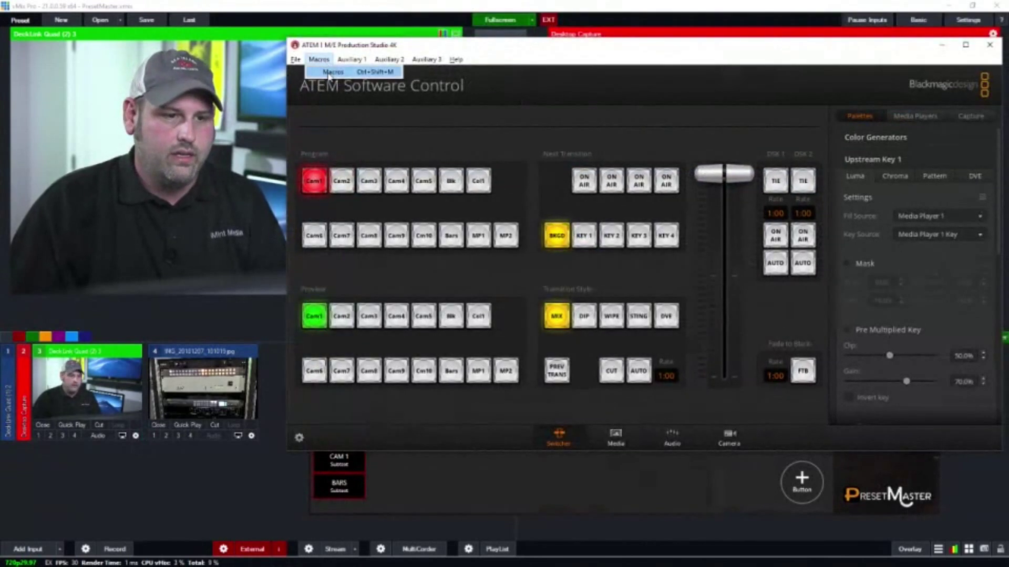
left_click(329, 72)
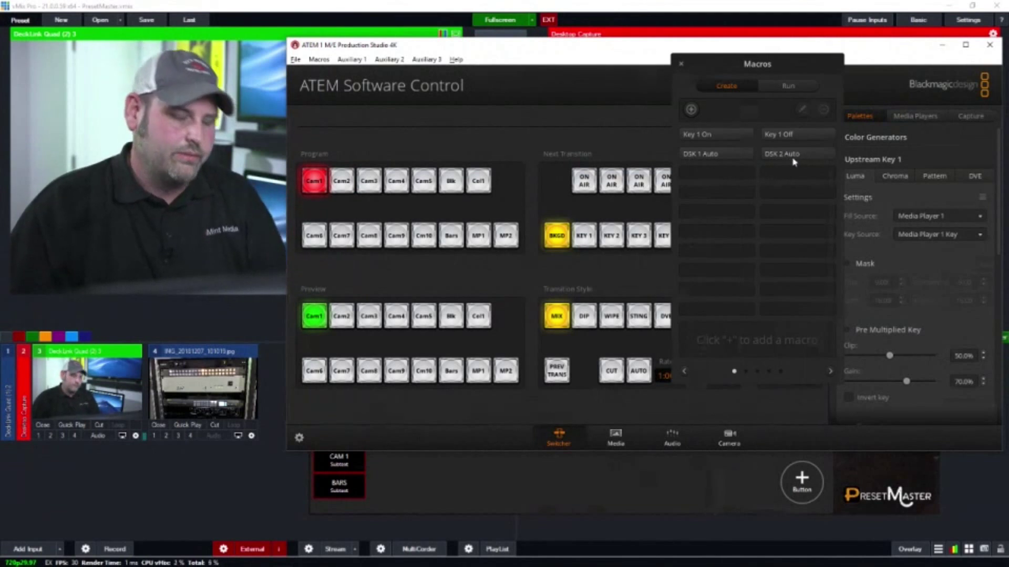
left_click(681, 64)
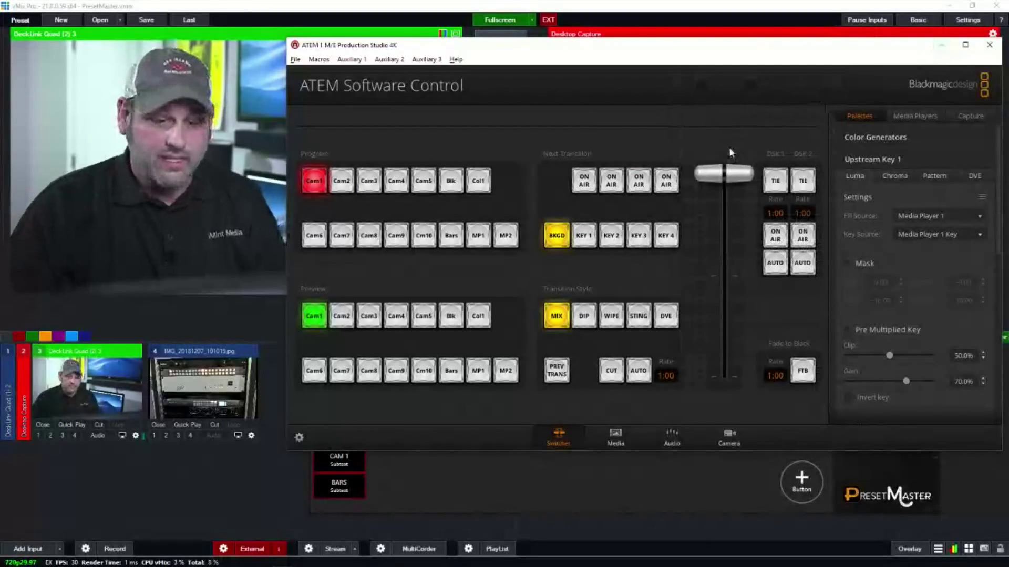
Step: Arrange the ATEM Software Control and vMix windows side by side
left_click(720, 474)
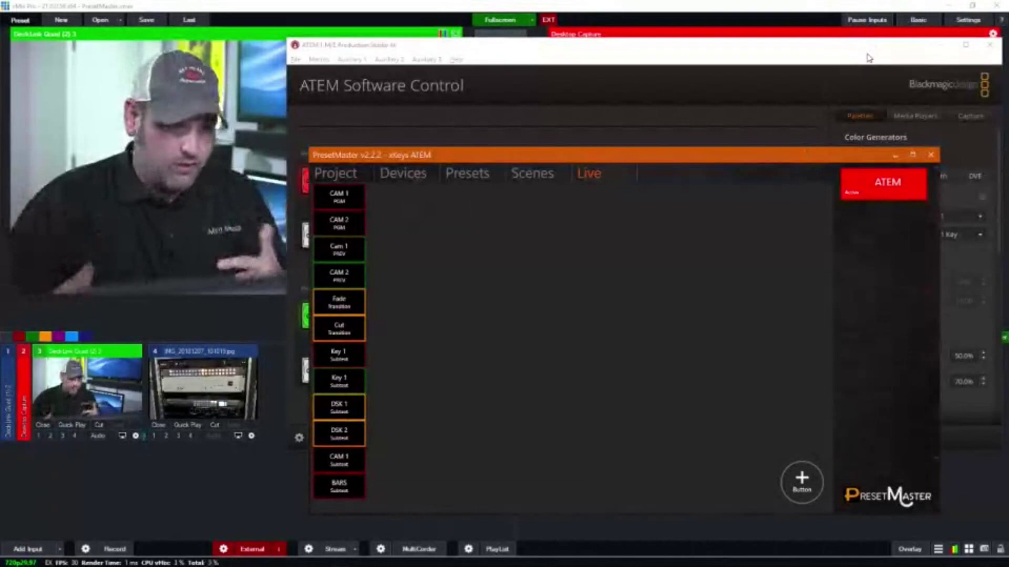
left_click_drag(812, 57, 1007, 45)
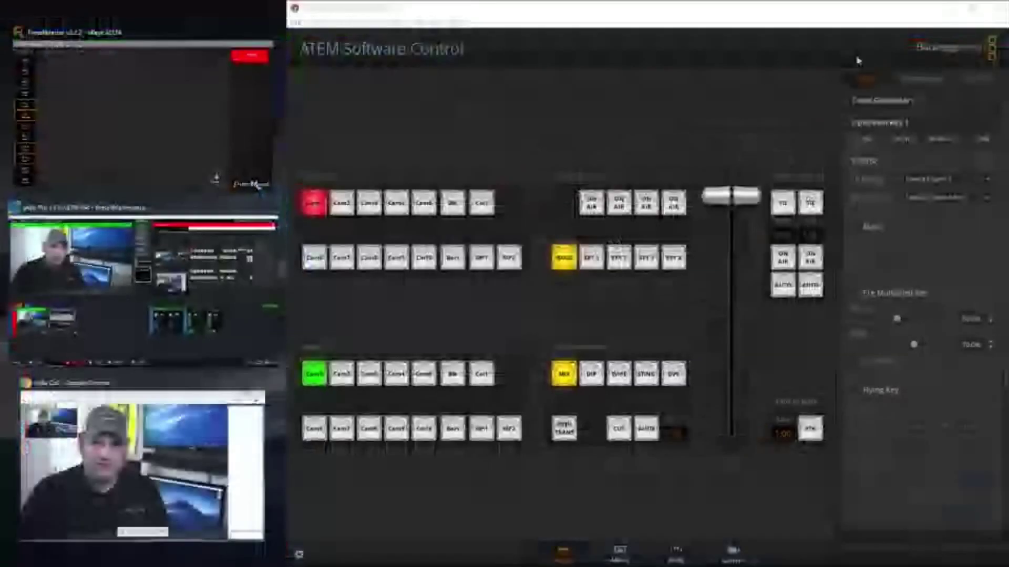
left_click(135, 258)
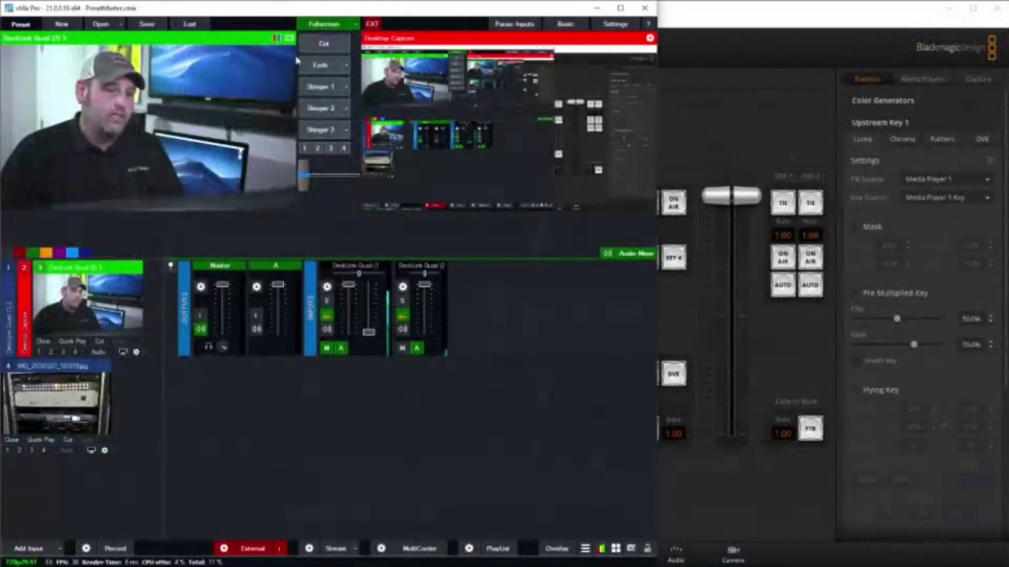